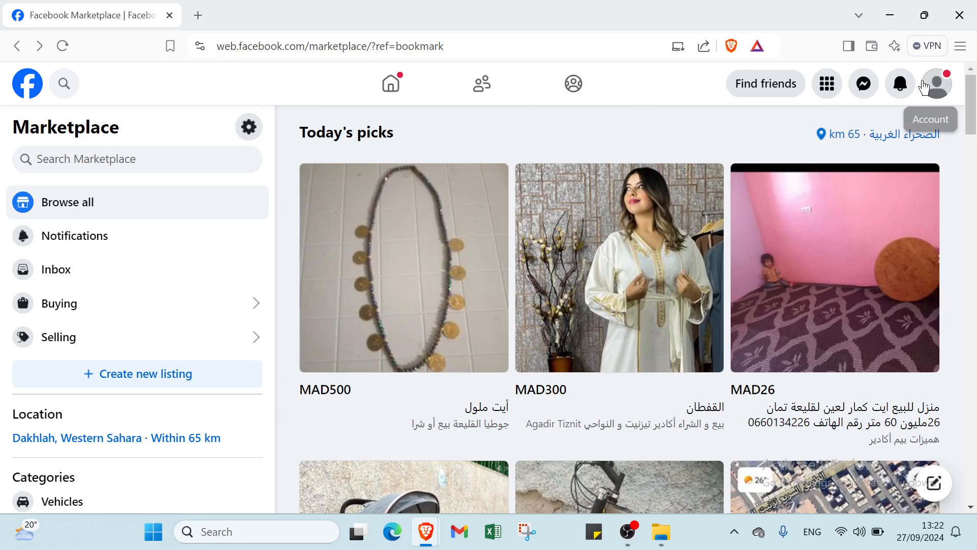
Step: Go to Marketplace from Facebook's Shopping section and look over Today's picks
left_click(827, 83)
scroll(593, 371, "down", 7)
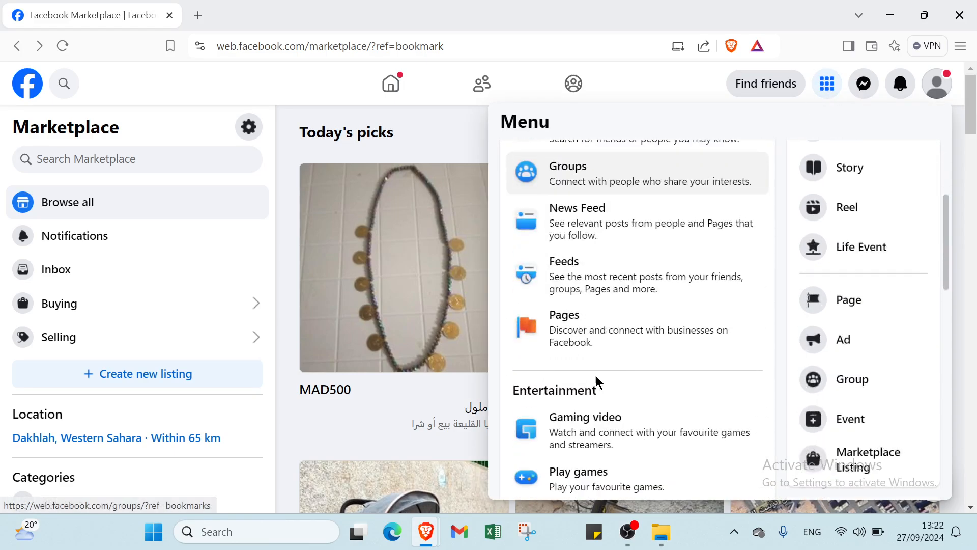
scroll(591, 371, "down", 3)
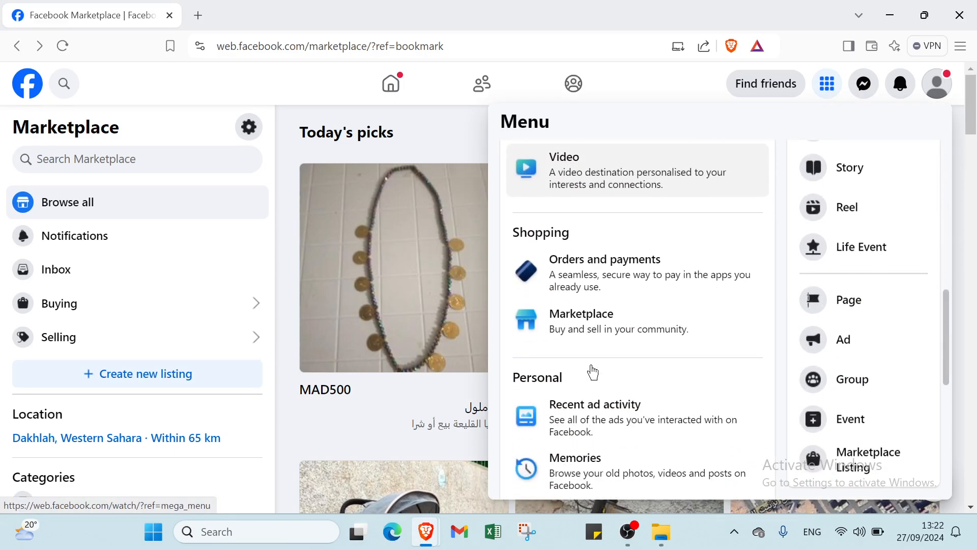
left_click(591, 320)
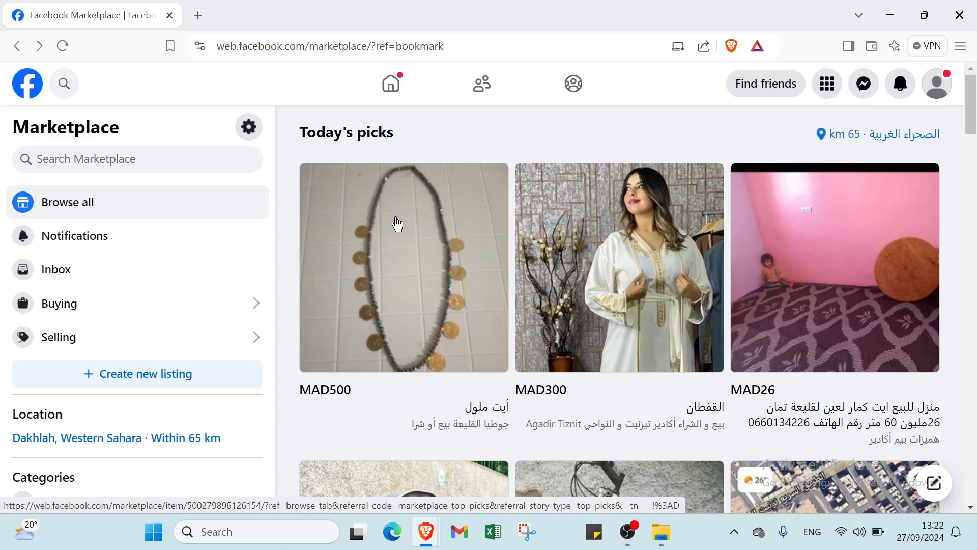
scroll(384, 303, "down", 3)
scroll(384, 299, "up", 3)
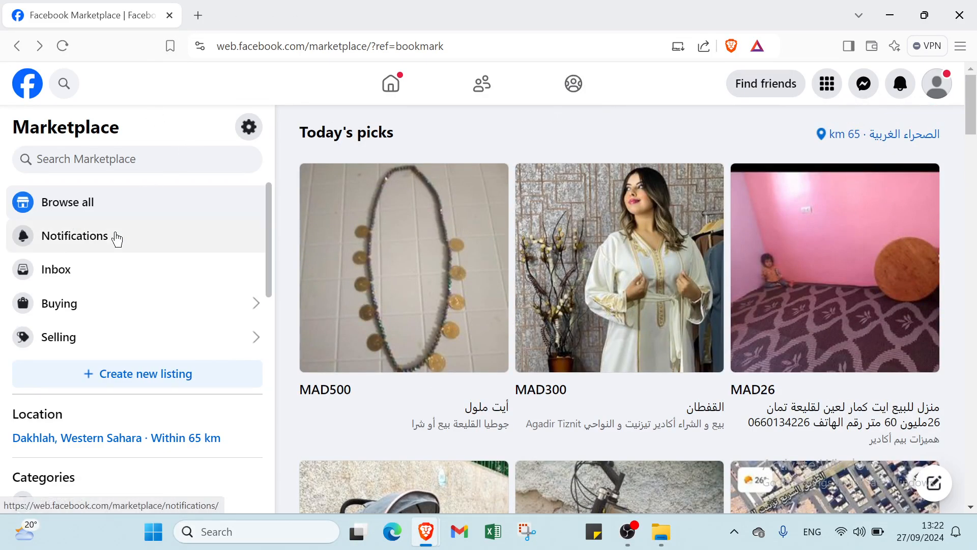
Step: Look through Marketplace's Notifications, Inbox, Buying and Selling sections, and return to the Marketplace main page
left_click(99, 245)
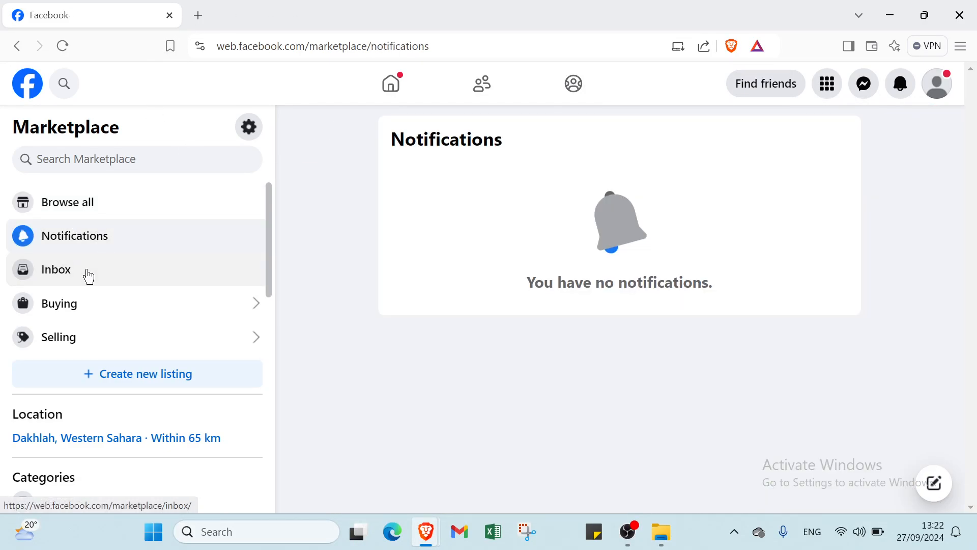
left_click(89, 276)
left_click(80, 303)
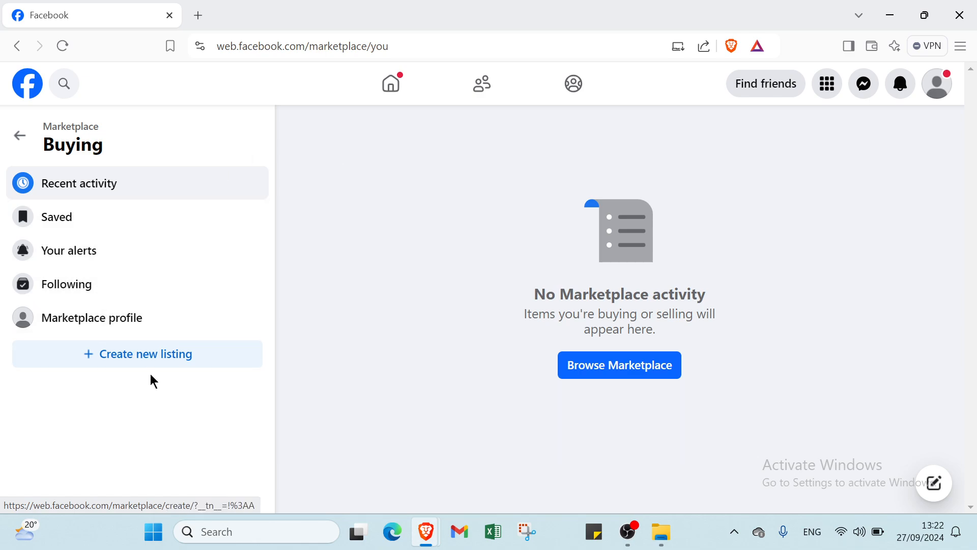
left_click(22, 145)
left_click(69, 337)
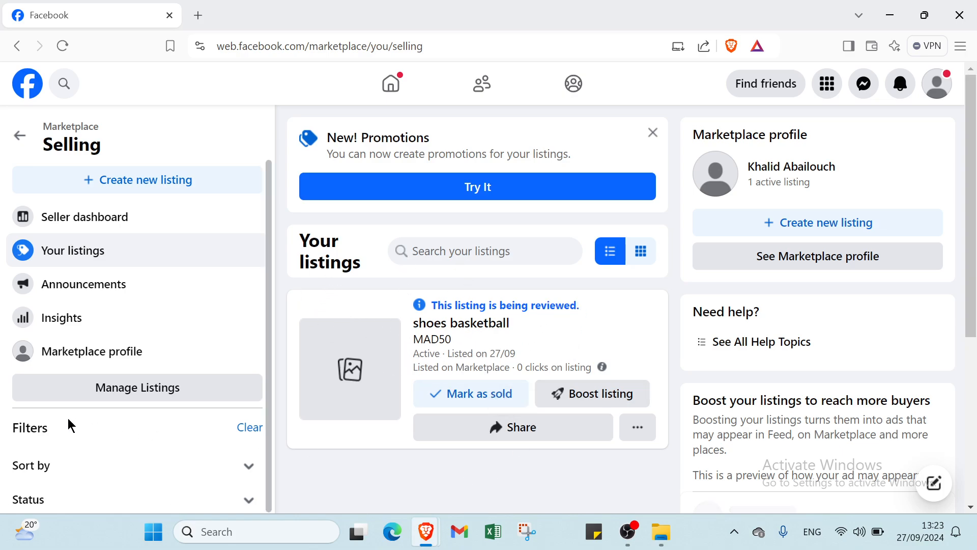
left_click(19, 143)
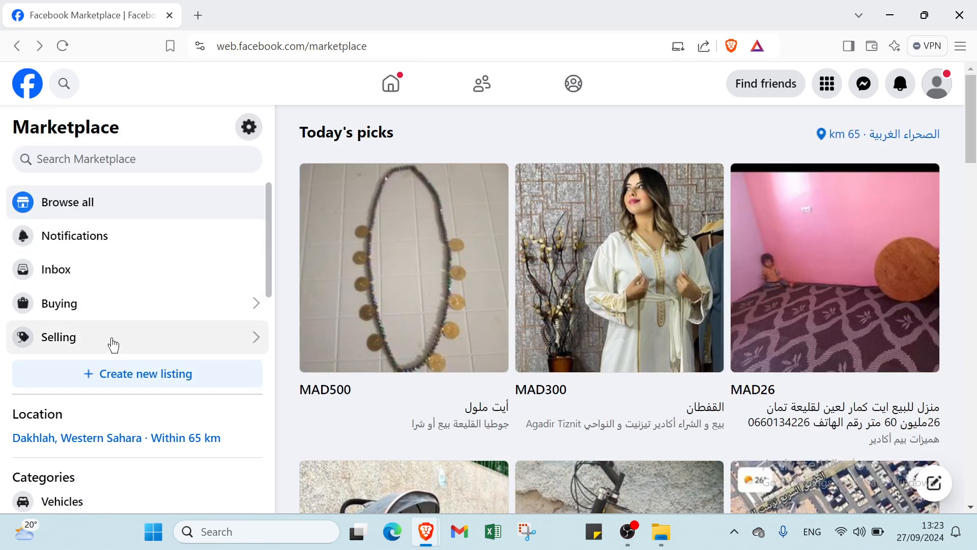
Step: Look through the Marketplace categories and open the Clothing category
scroll(107, 356, "down", 1)
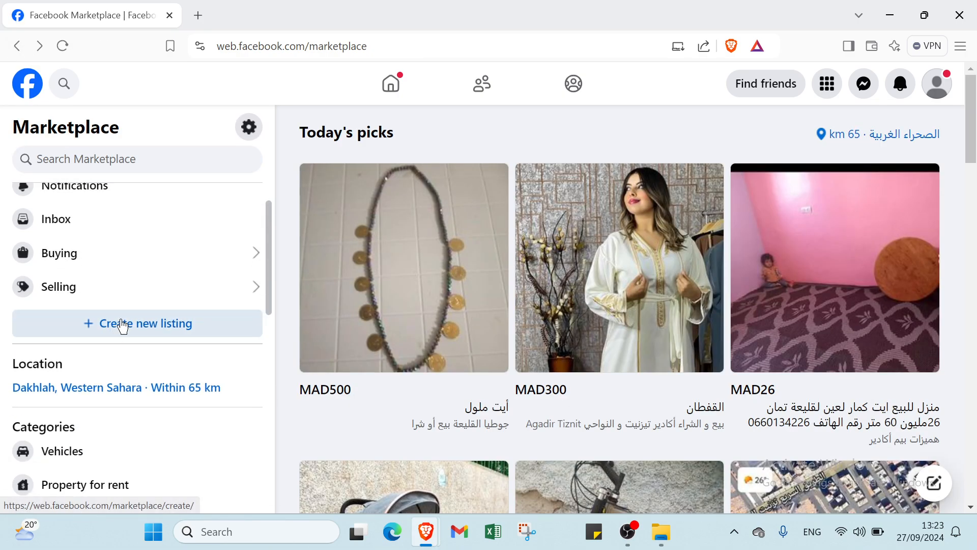
scroll(107, 361, "down", 1)
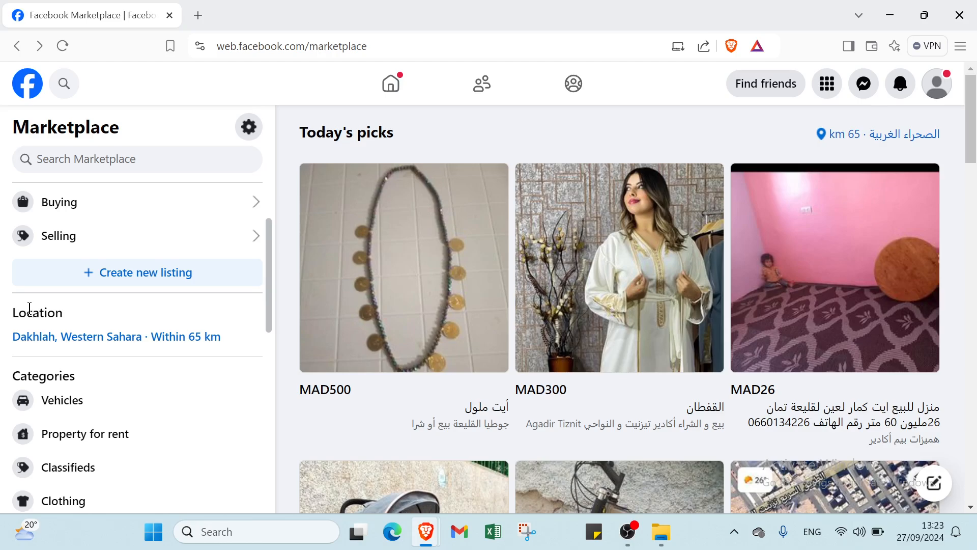
scroll(43, 382, "down", 3)
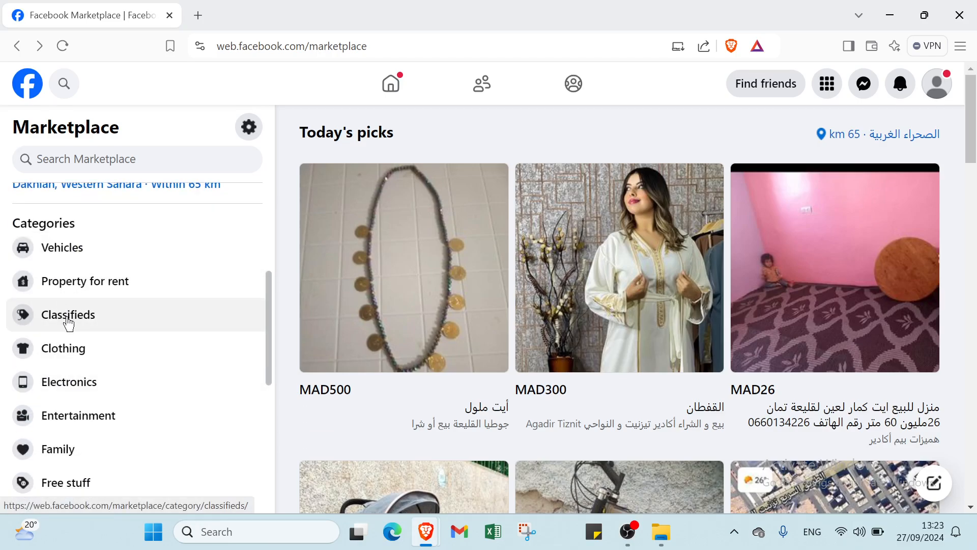
left_click(85, 362)
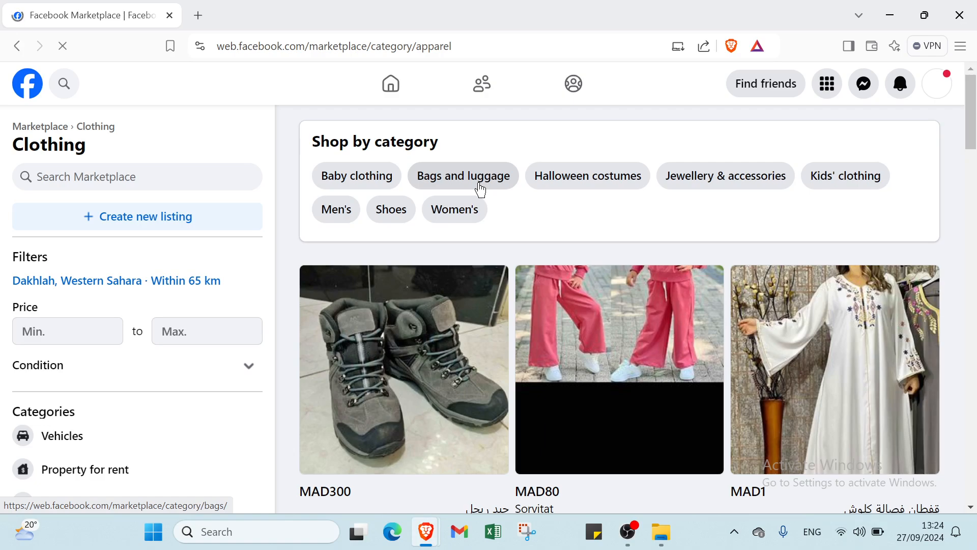
Step: Start a new Marketplace listing of the type Item for sale
left_click(174, 223)
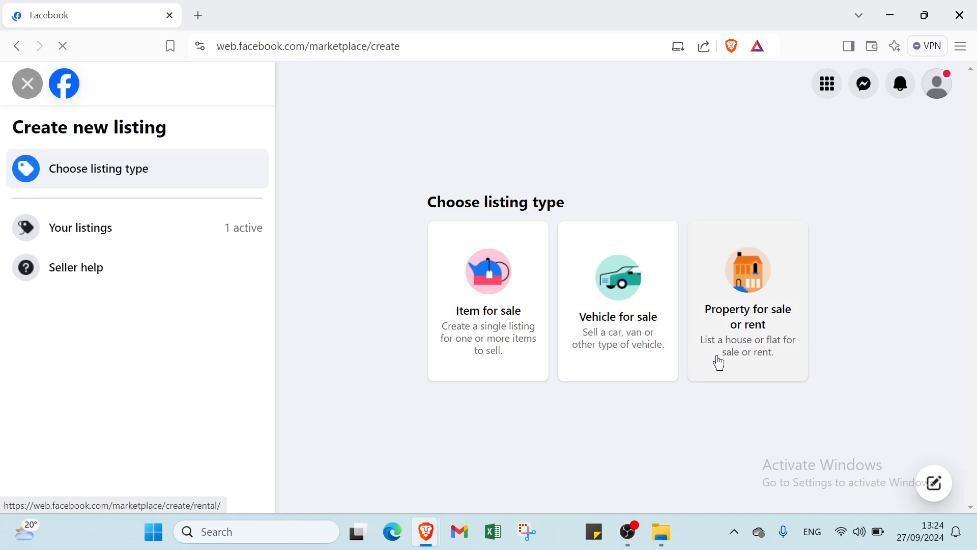
left_click(478, 320)
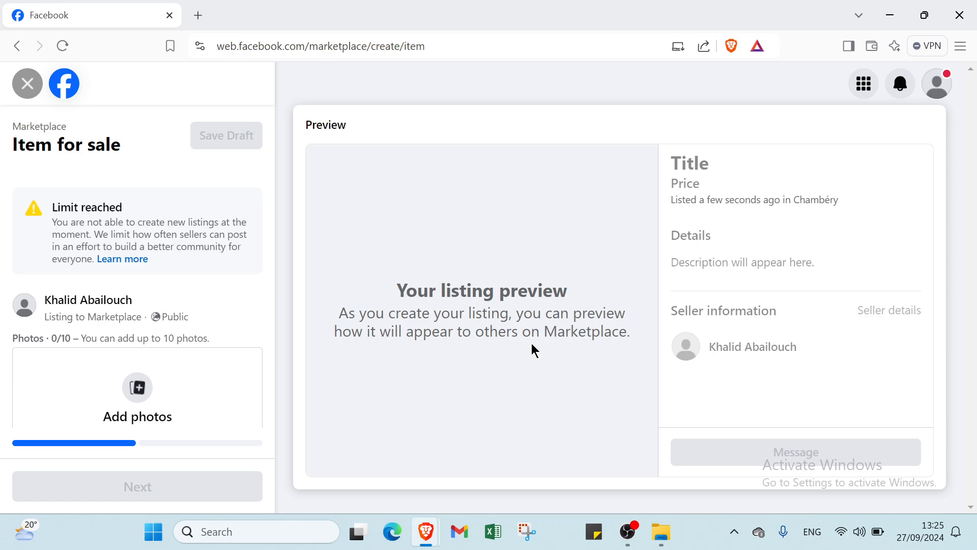
Step: Add the three Nike-Kyrie shoe photos from the kyrie infinity folder in Downloads to the listing
scroll(127, 298, "down", 2)
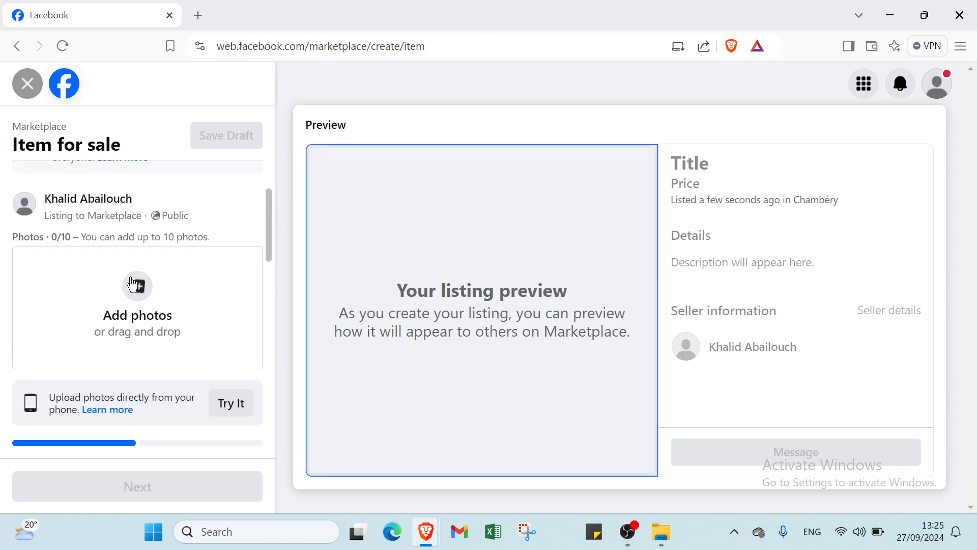
left_click(131, 278)
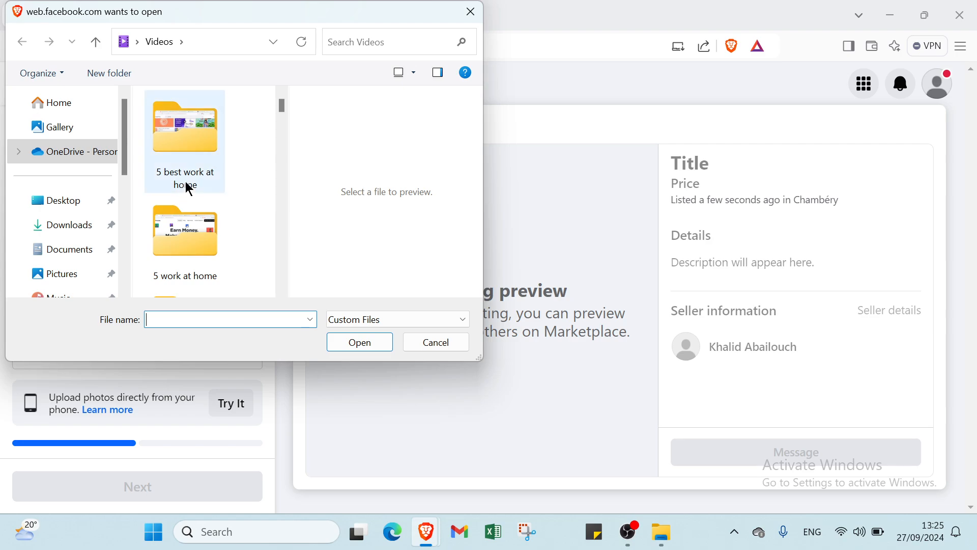
left_click(132, 43)
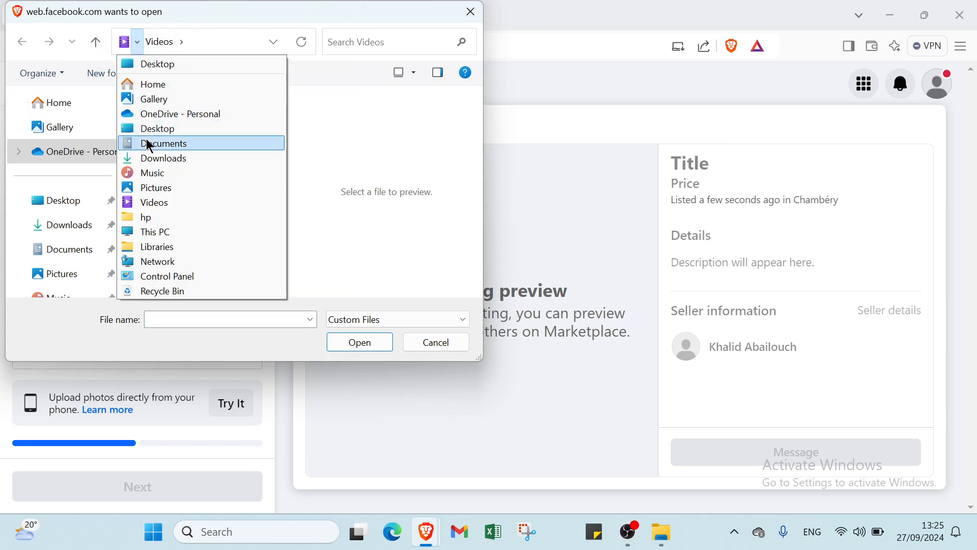
left_click(146, 158)
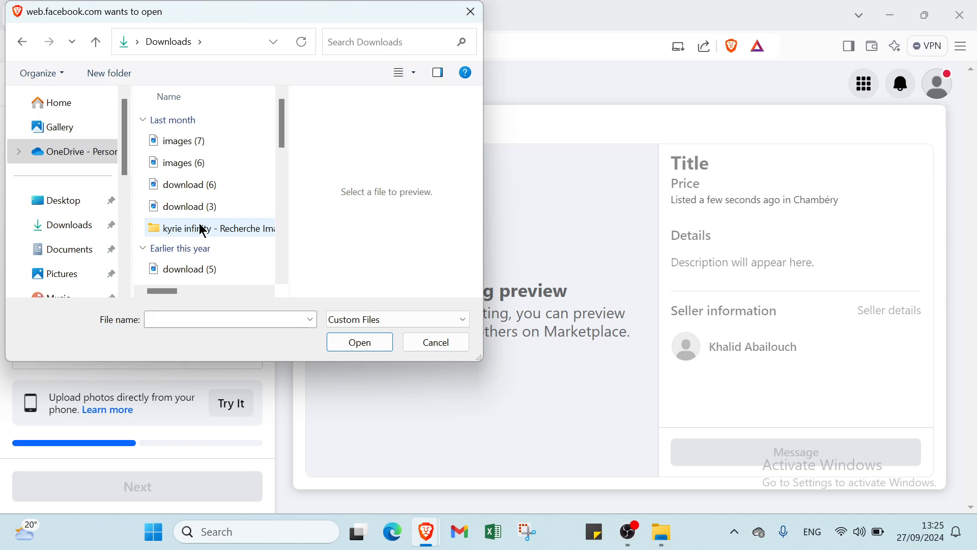
double_click(201, 227)
left_click_drag(203, 141, 252, 187)
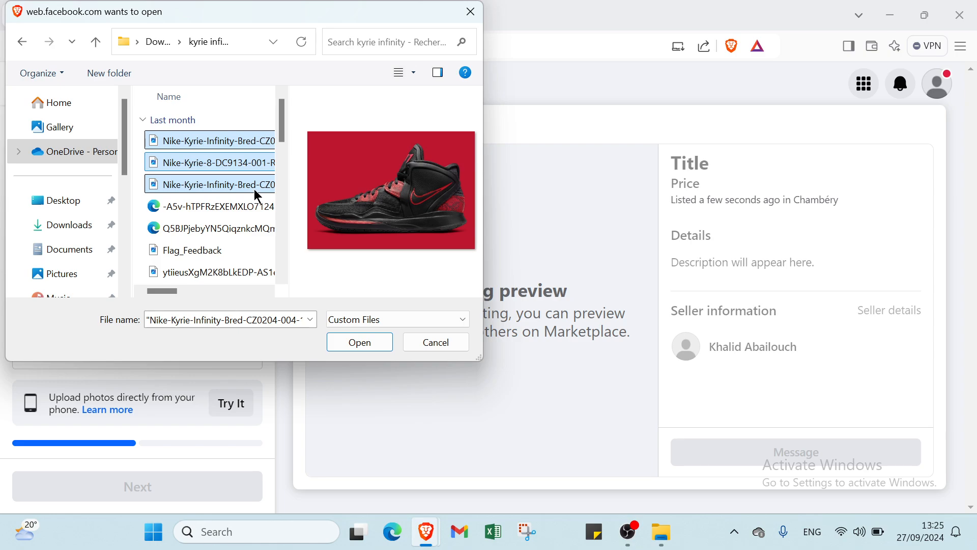
left_click(368, 342)
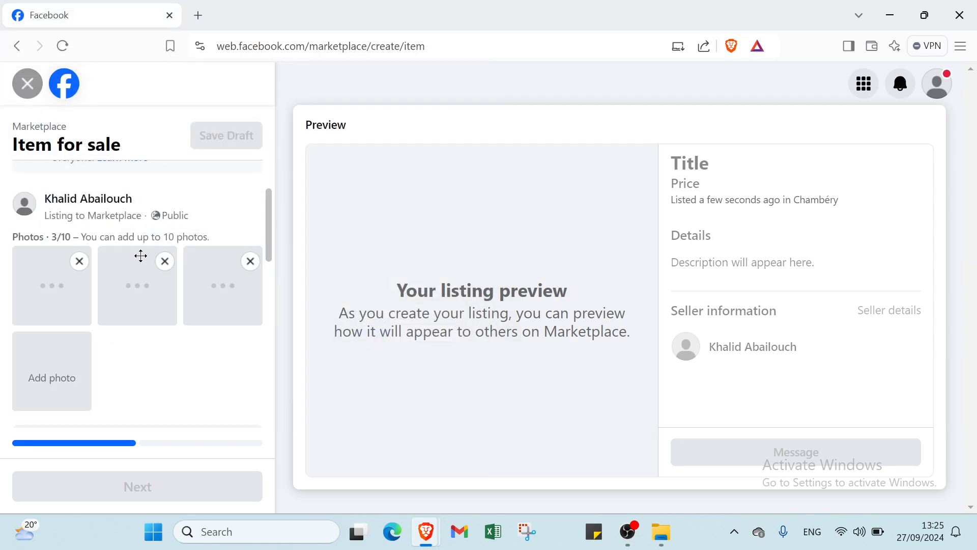
Step: Enter "shoes basket ball" as the listing title
scroll(124, 298, "down", 4)
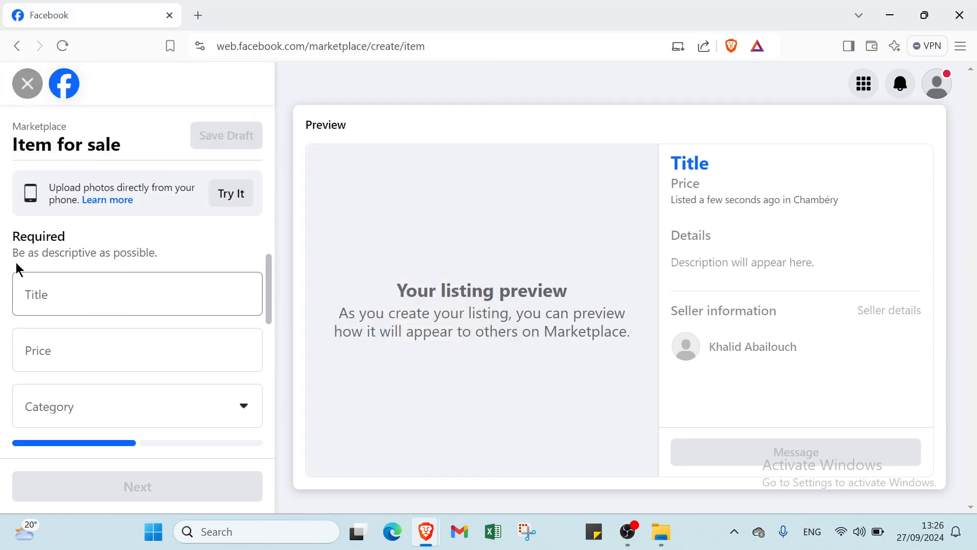
left_click(64, 285)
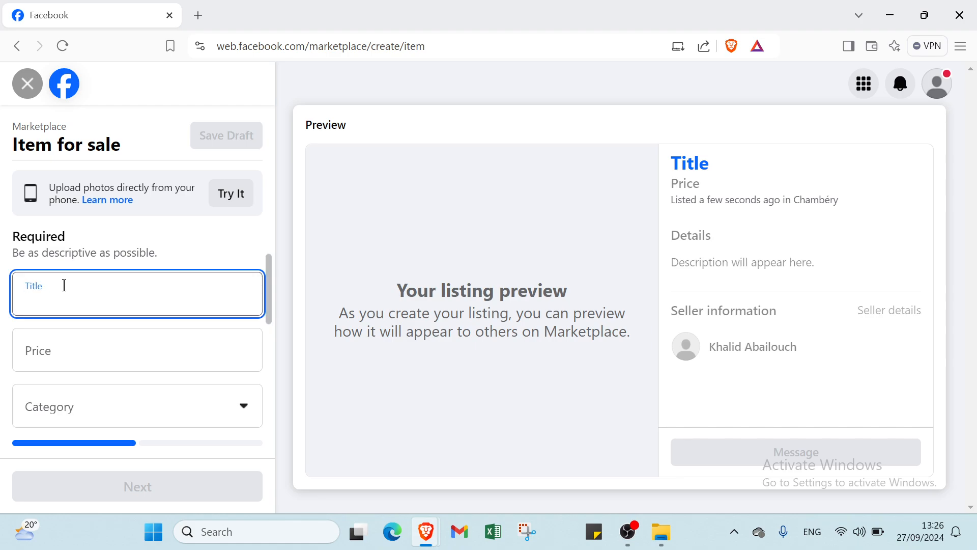
type("shoes ")
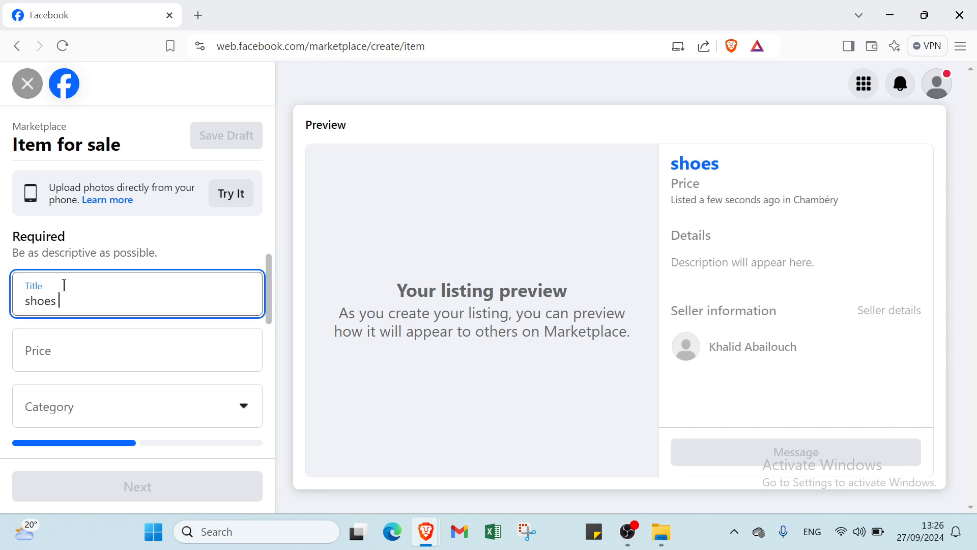
type("basket")
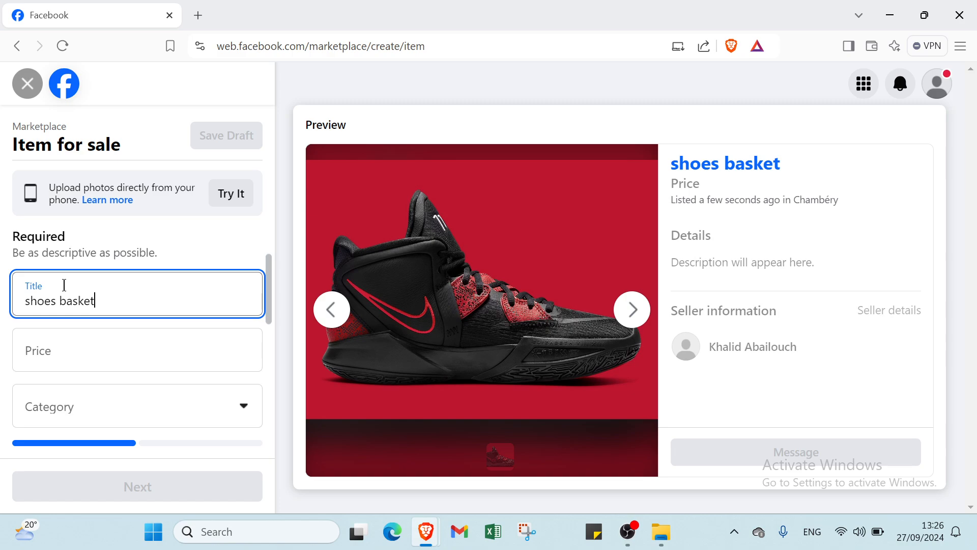
type(" ball")
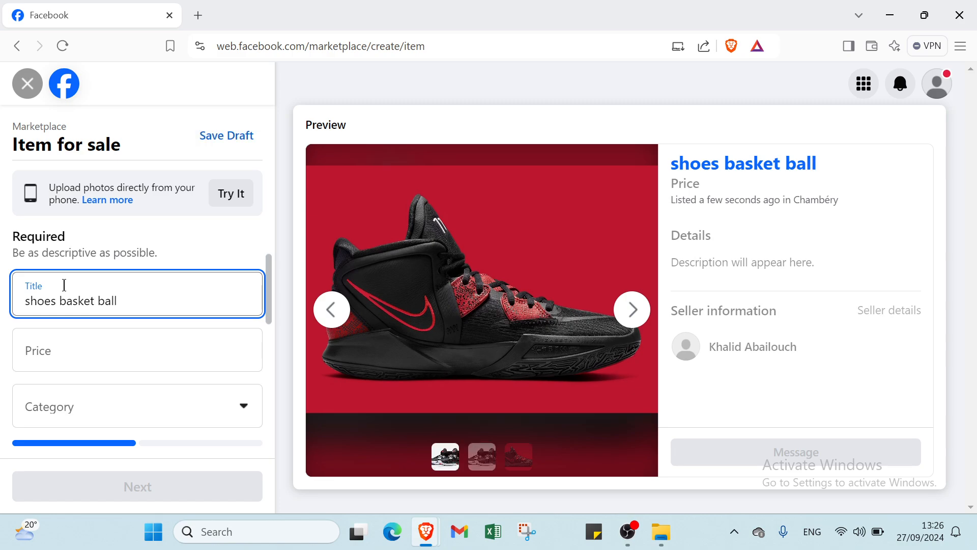
Step: Look through the uploaded shoe photos in the listing preview
left_click(332, 315)
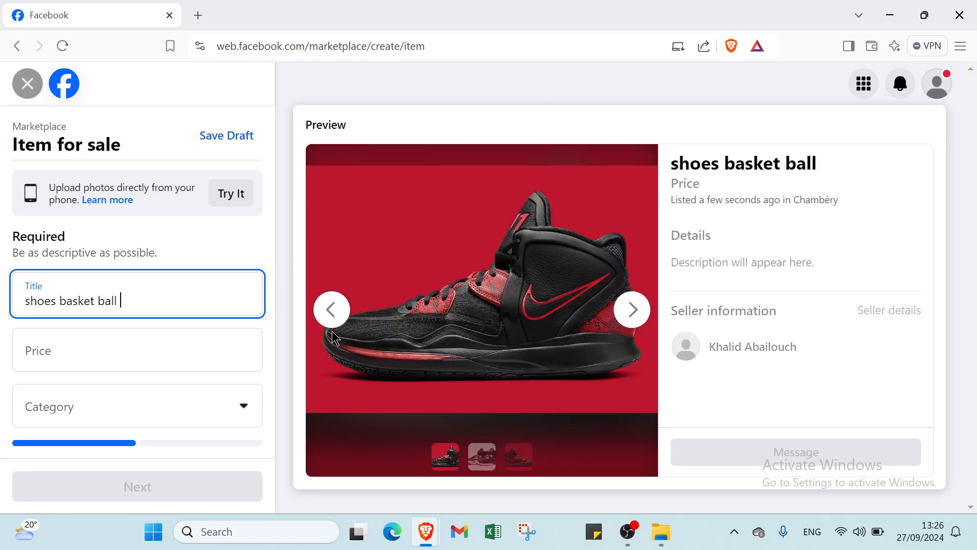
left_click(331, 316)
left_click(331, 315)
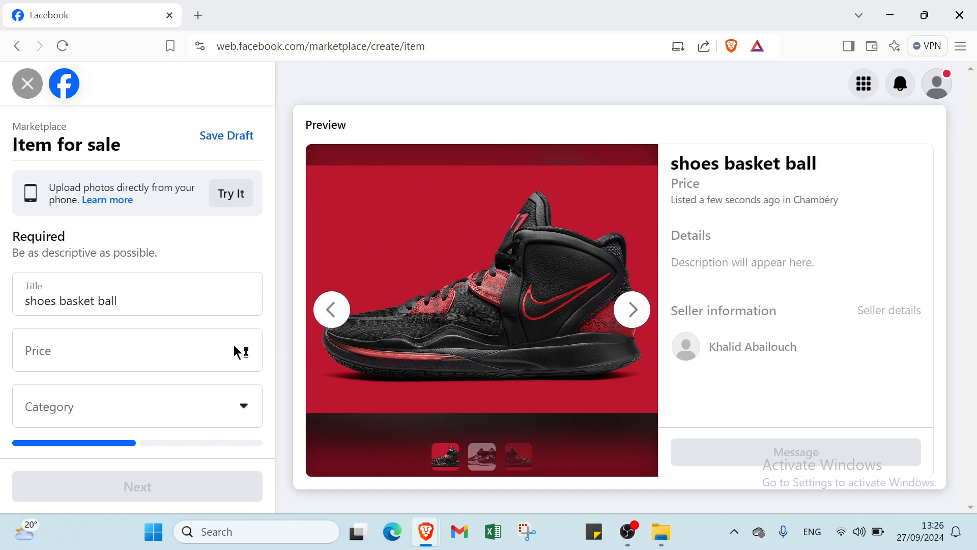
Step: Set the listing's price to 500 and its category to Men's clothing & shoes
left_click(133, 353)
type("500 د.م.")
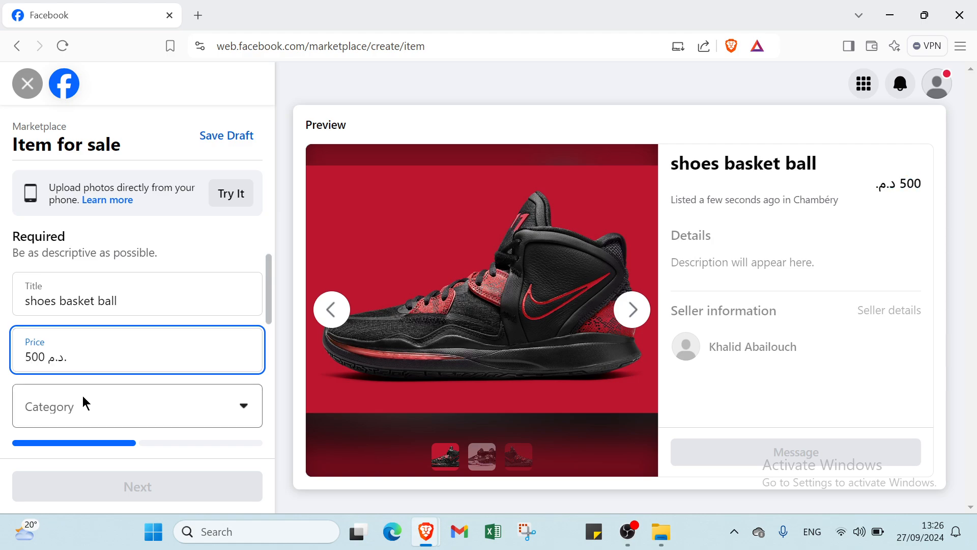
left_click(82, 397)
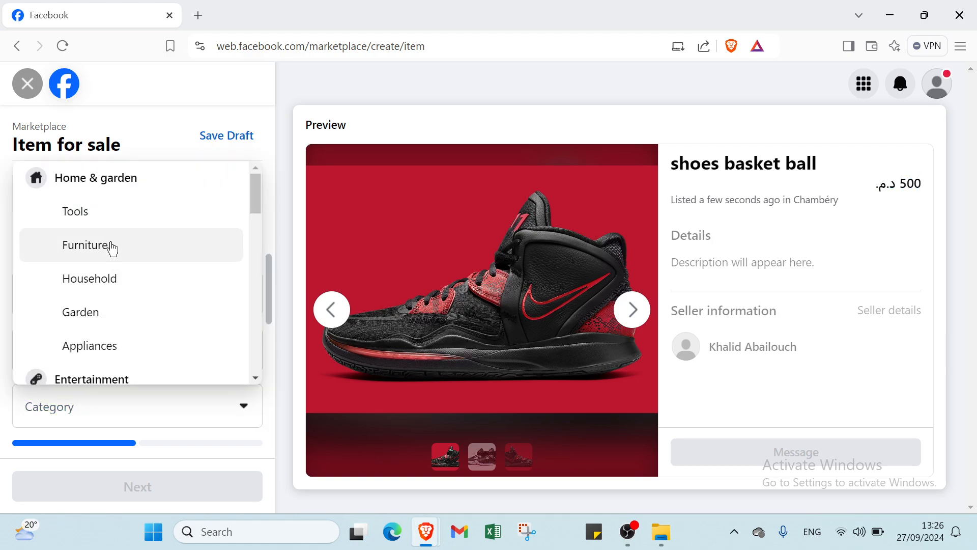
scroll(106, 294, "down", 1)
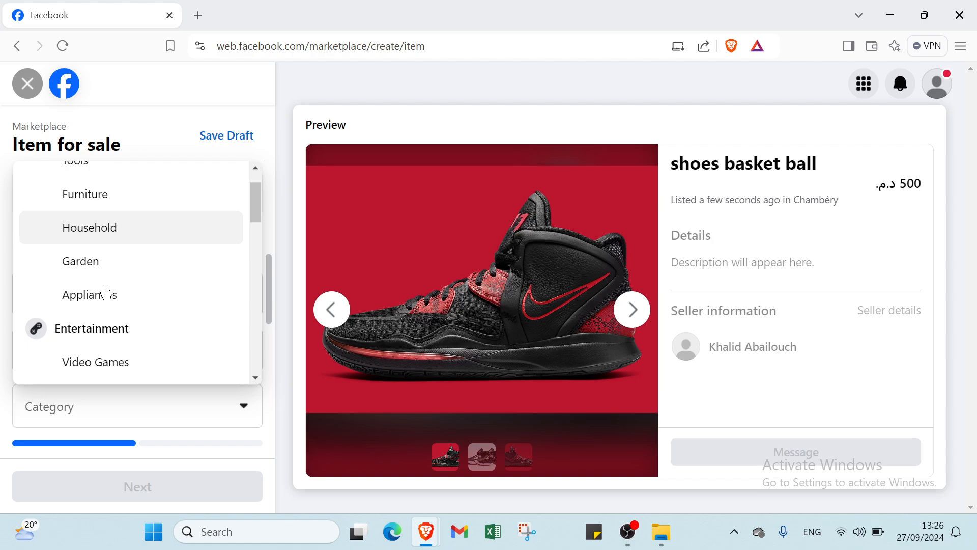
scroll(104, 293, "down", 1)
scroll(124, 306, "down", 1)
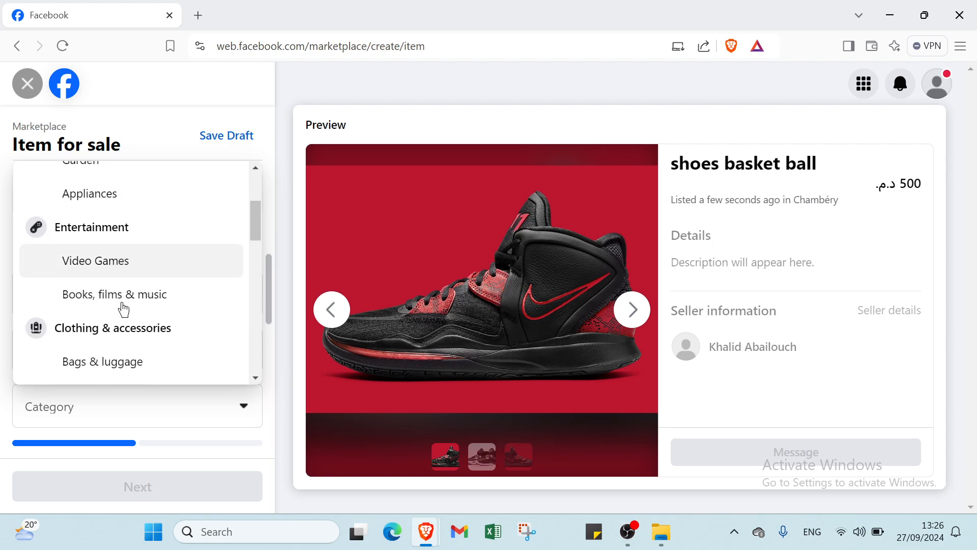
scroll(126, 300, "down", 1)
scroll(142, 276, "down", 1)
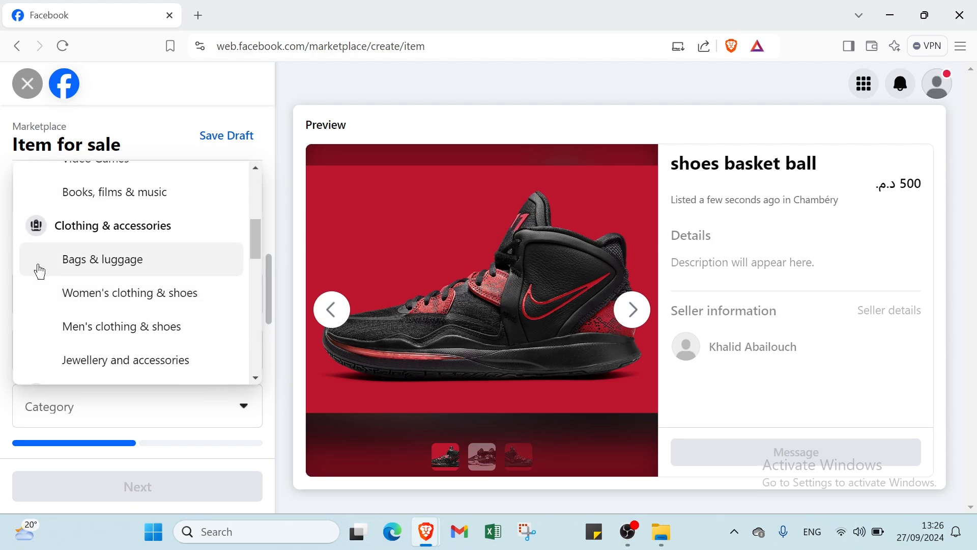
left_click(132, 327)
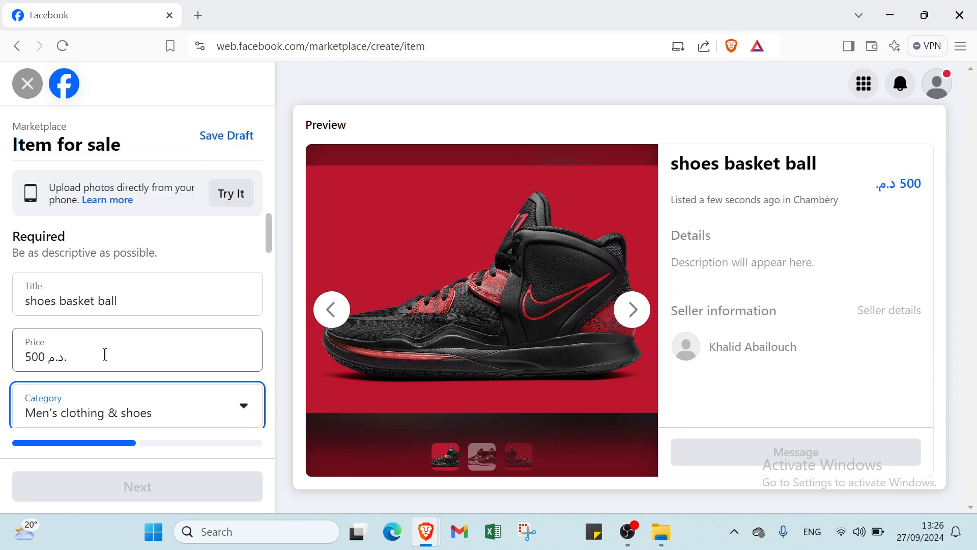
Step: Set the listing's condition to Used – like new and its size to 42
scroll(194, 306, "down", 4)
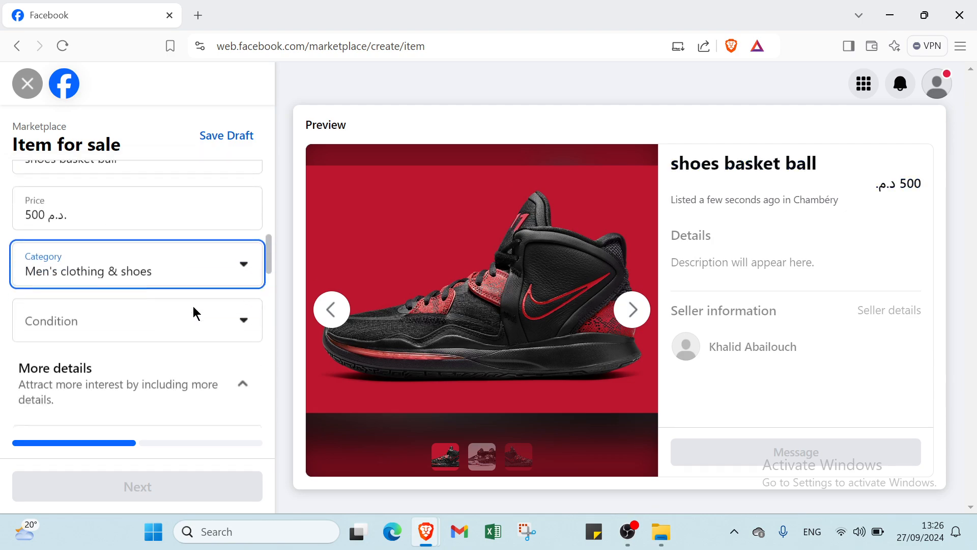
left_click(163, 258)
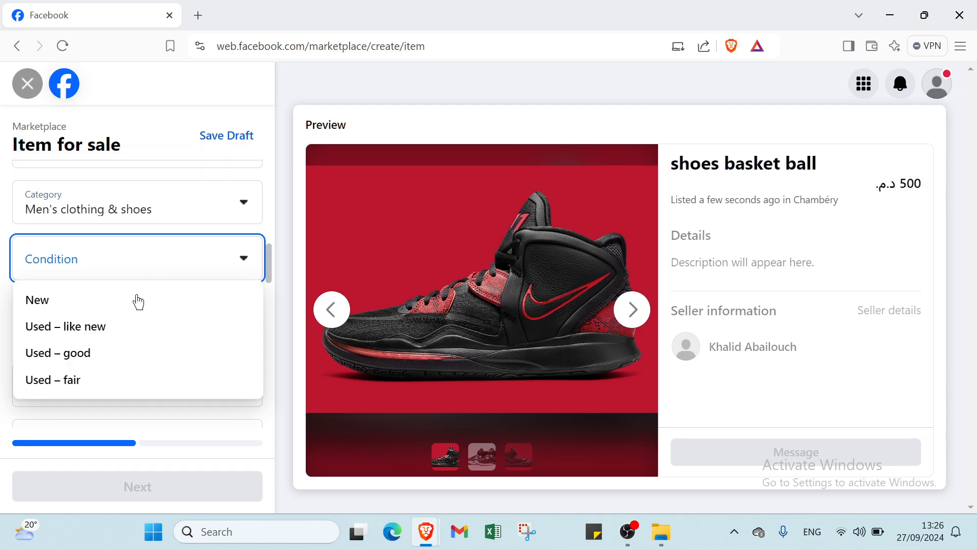
left_click(90, 327)
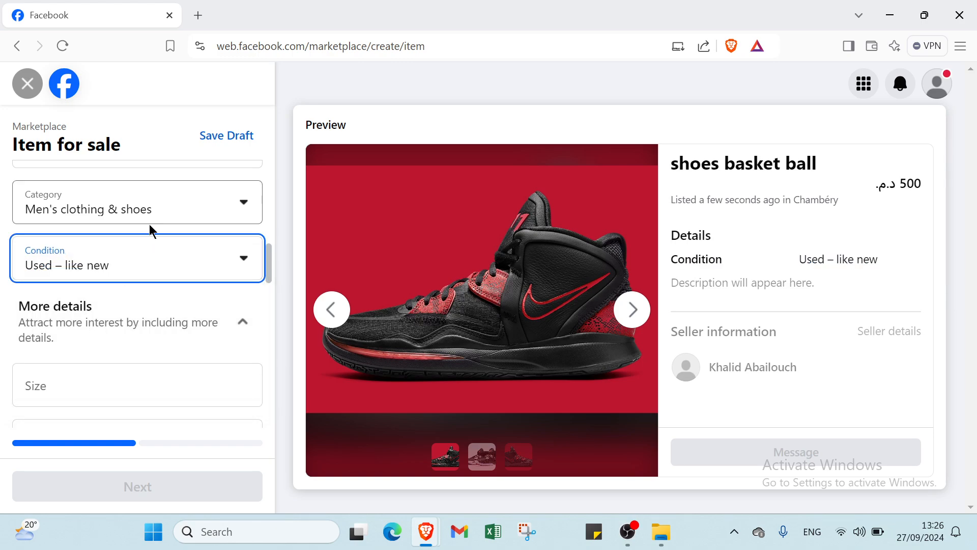
scroll(120, 286, "down", 1)
scroll(121, 286, "down", 2)
left_click(97, 239)
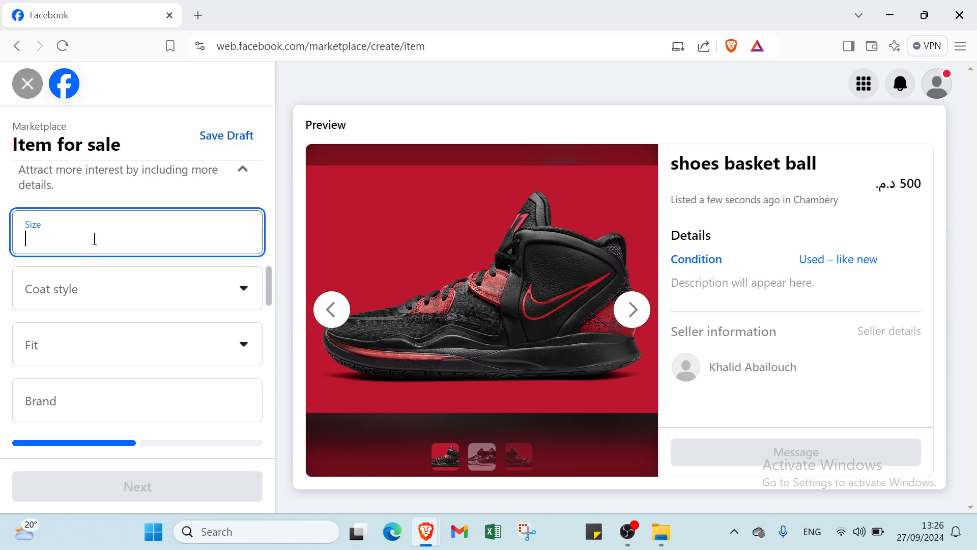
type("42")
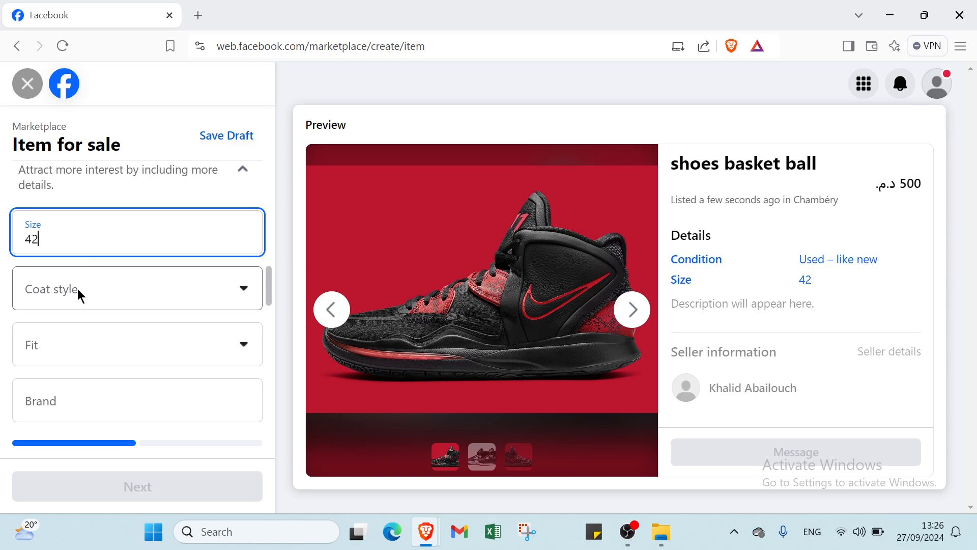
Step: Fill in the listing's extra details with coat style Sport coat, fit Modern and brand "nike"
left_click(76, 290)
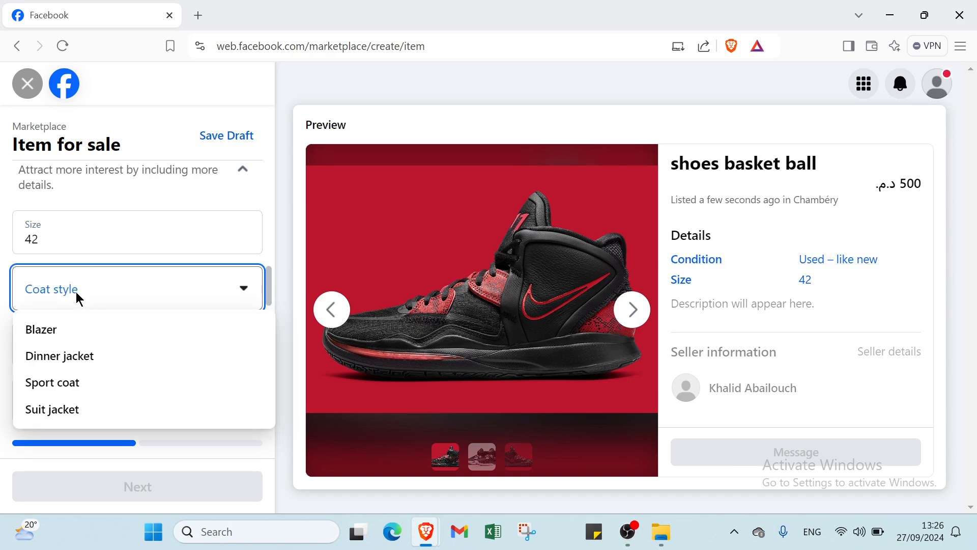
left_click(56, 395)
left_click(56, 357)
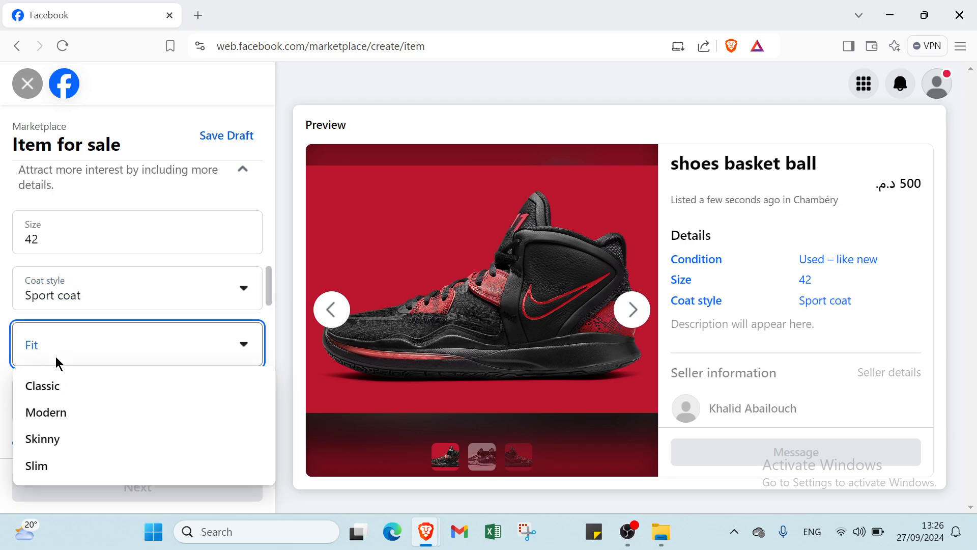
left_click(52, 413)
left_click(61, 394)
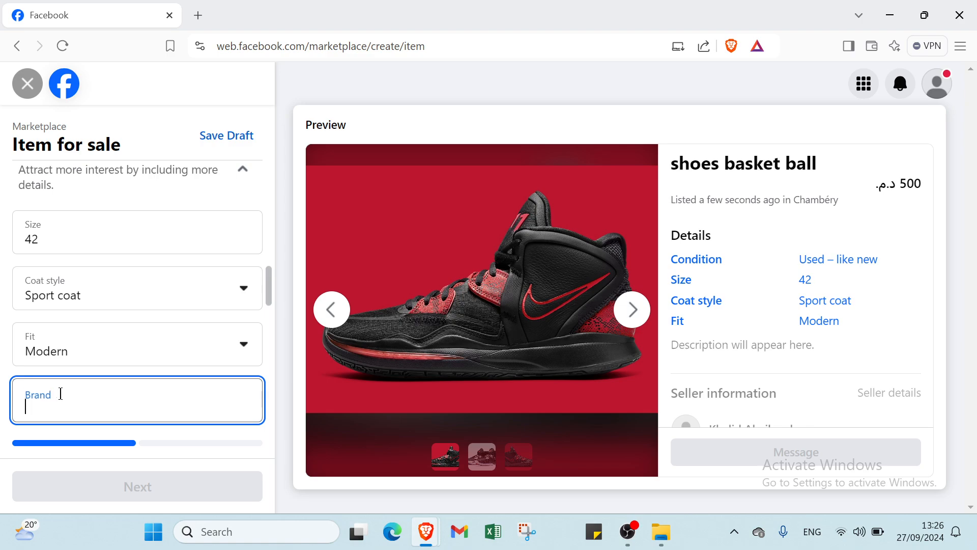
type("nike")
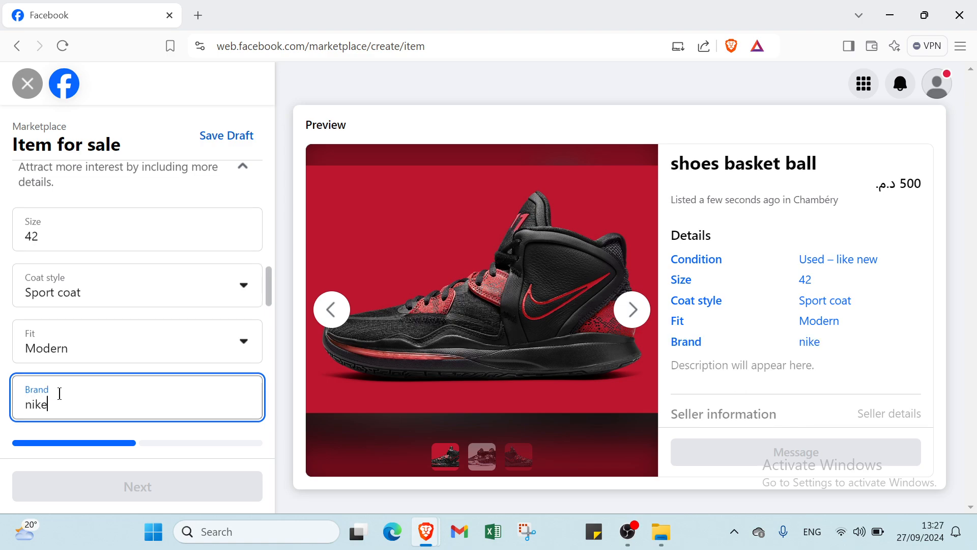
Step: Enter the listing description "new shoes basket ball for hoopers kyrie irving 8"
scroll(64, 389, "down", 4)
left_click(77, 263)
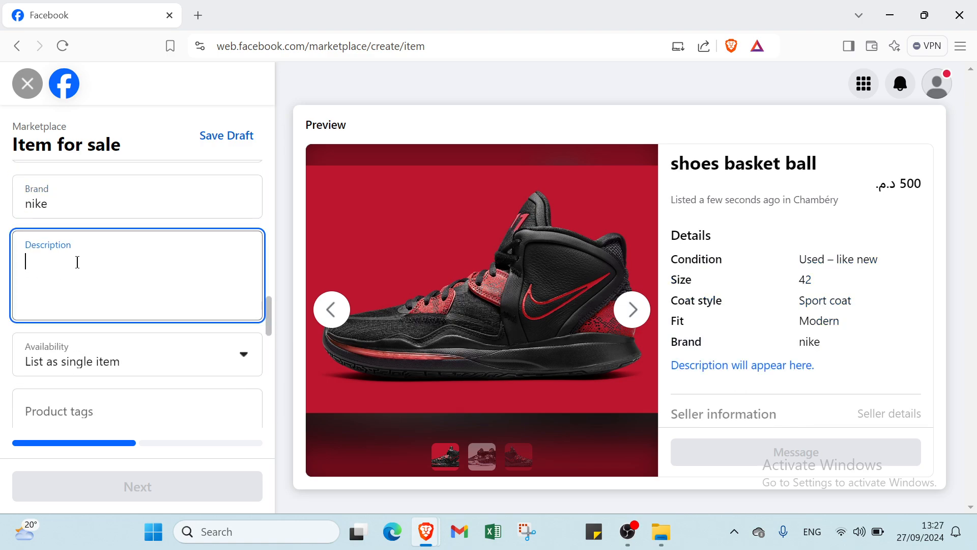
type("new ")
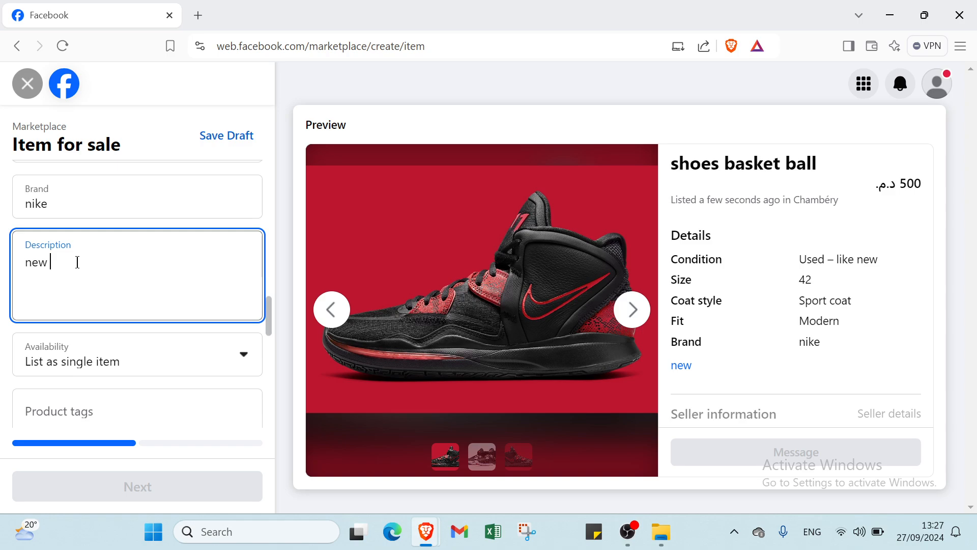
type("shoes basket ")
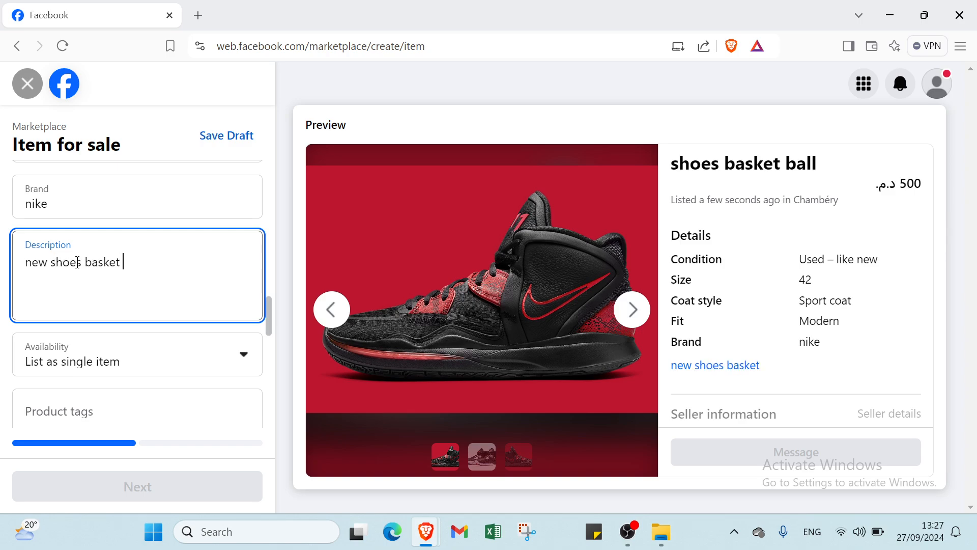
type("ball for hoopers")
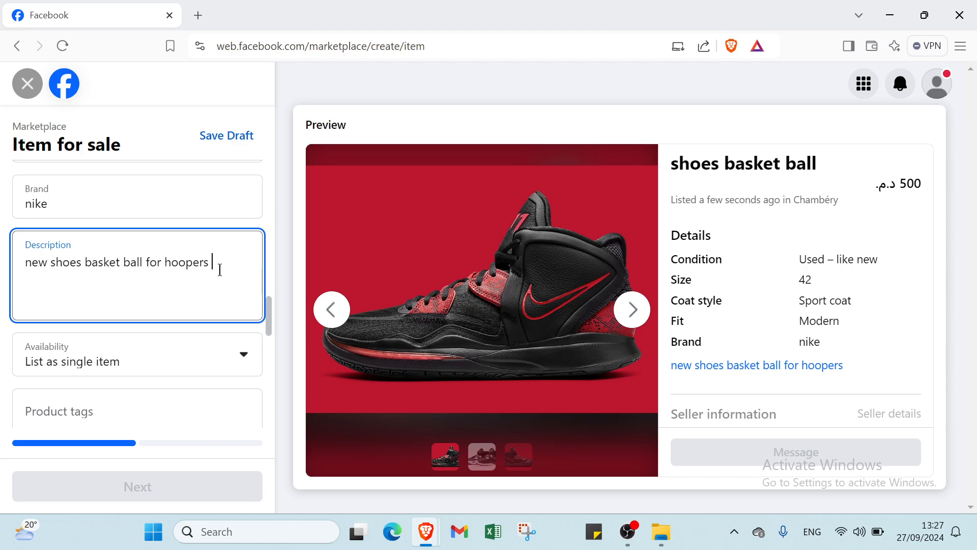
type("kyrie irving ")
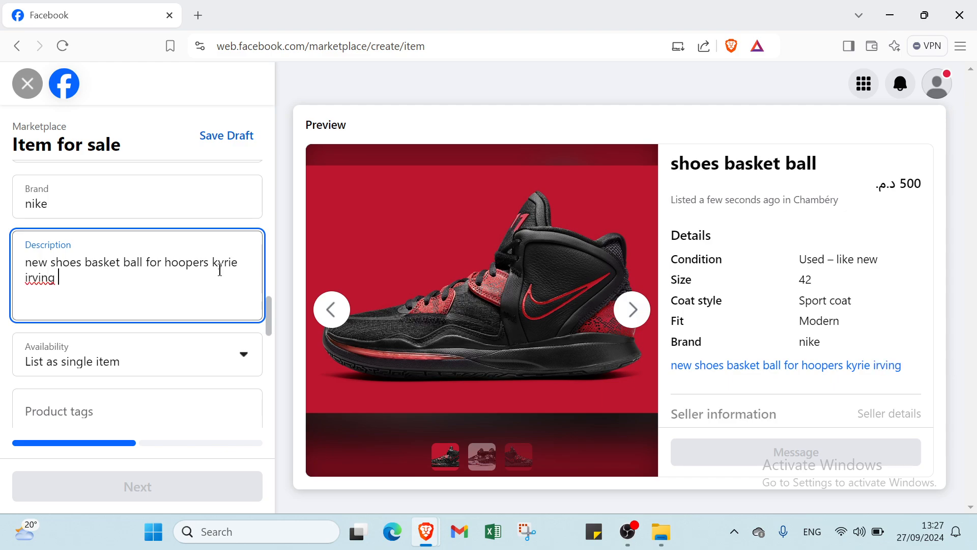
type("8")
Step: Capitalize the first letter of "irving" in the listing description
left_click(30, 278)
key("BackSpace")
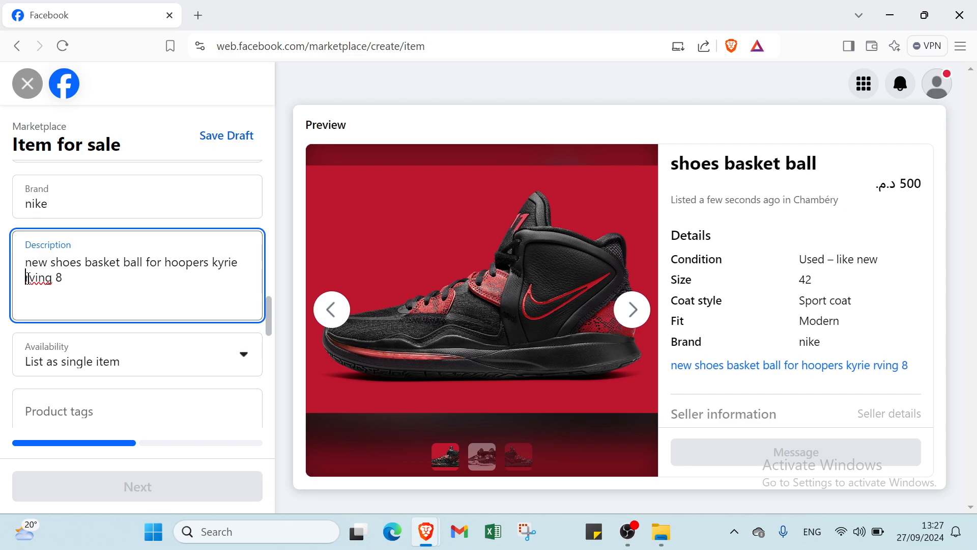
type("I")
Step: Set the listing's availability to List as in stock
left_click(40, 363)
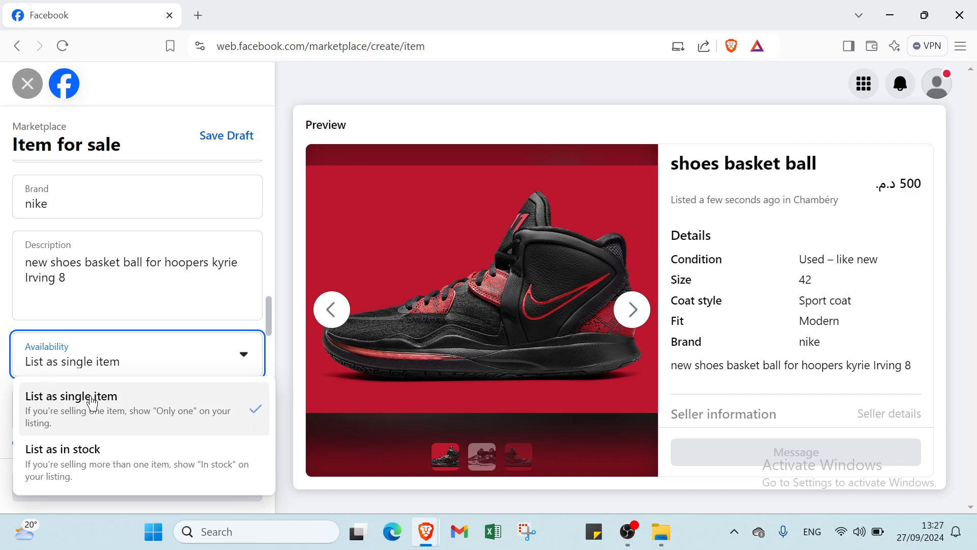
left_click(92, 462)
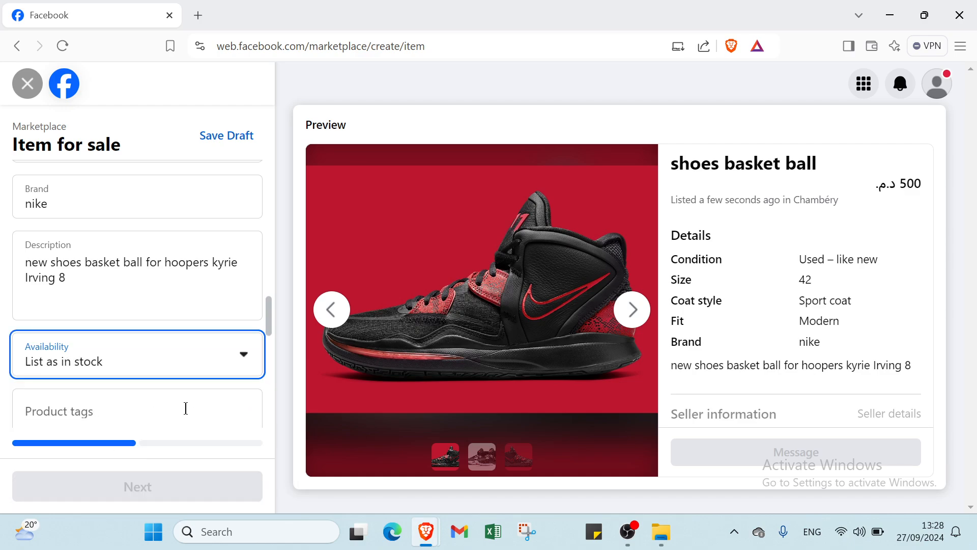
left_click(129, 407)
Step: Enable the Public meetup, Door pick-up and Door drop-off meetup preferences for the listing
scroll(133, 378, "down", 2)
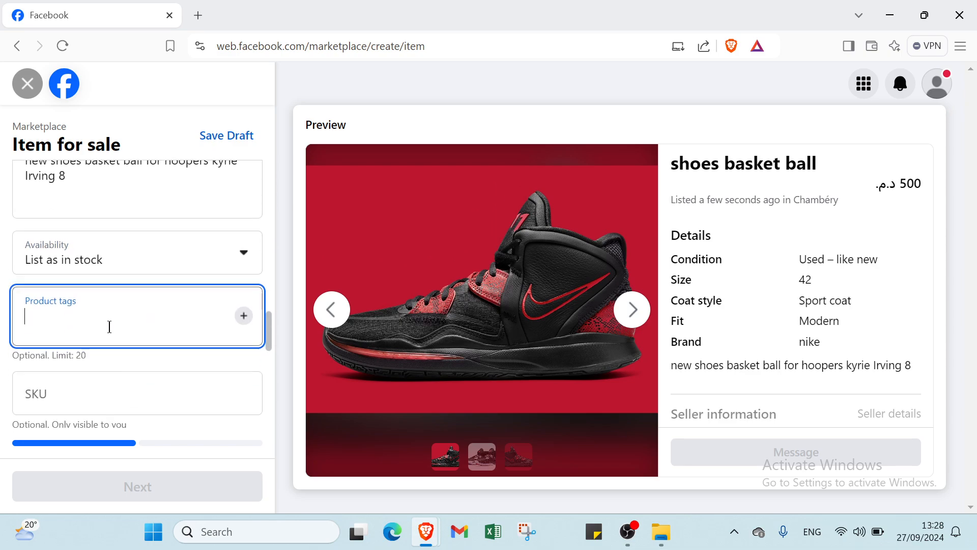
scroll(90, 356, "down", 2)
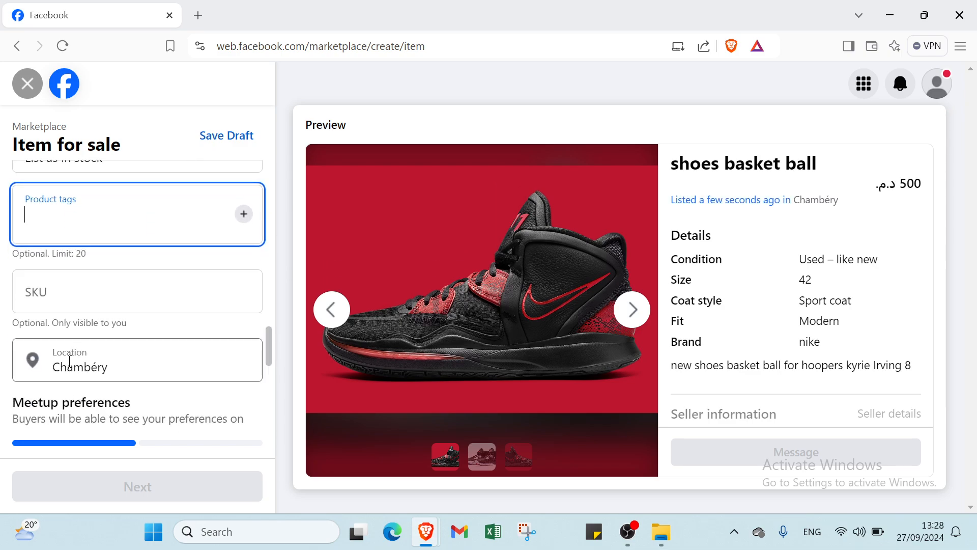
scroll(60, 399, "down", 3)
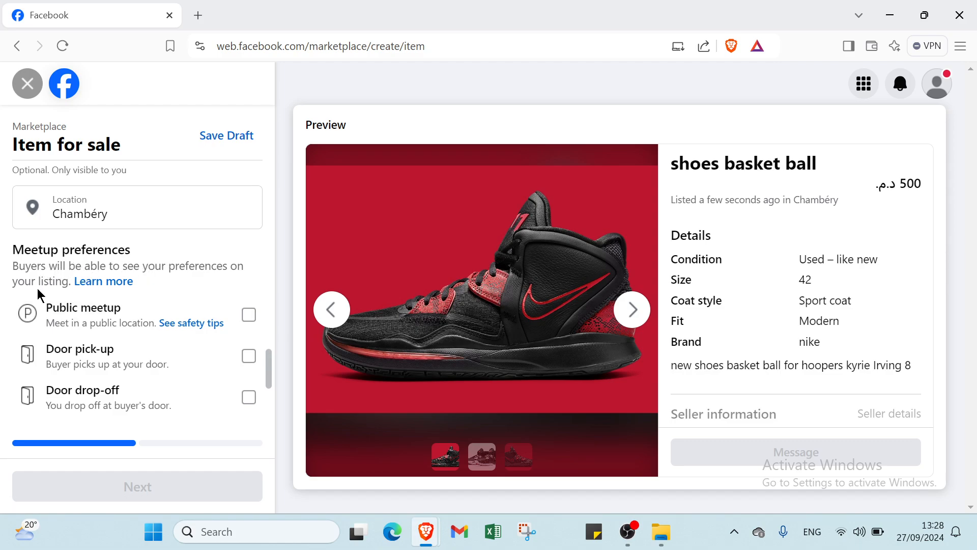
left_click(85, 312)
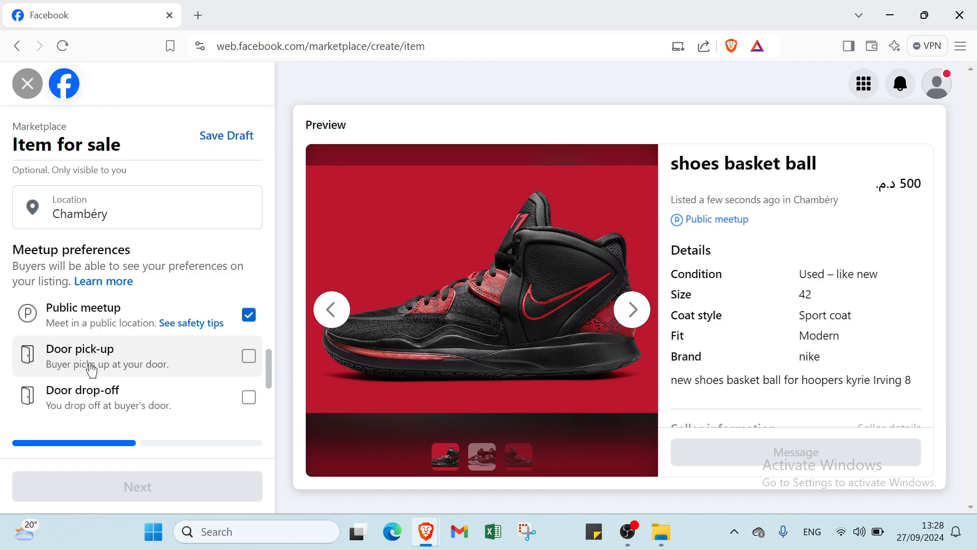
left_click(169, 367)
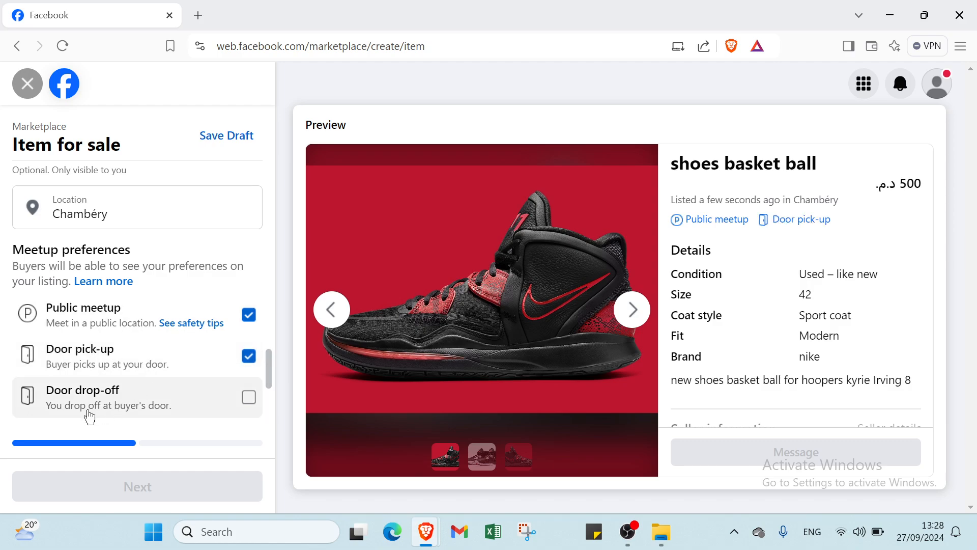
scroll(87, 407, "down", 2)
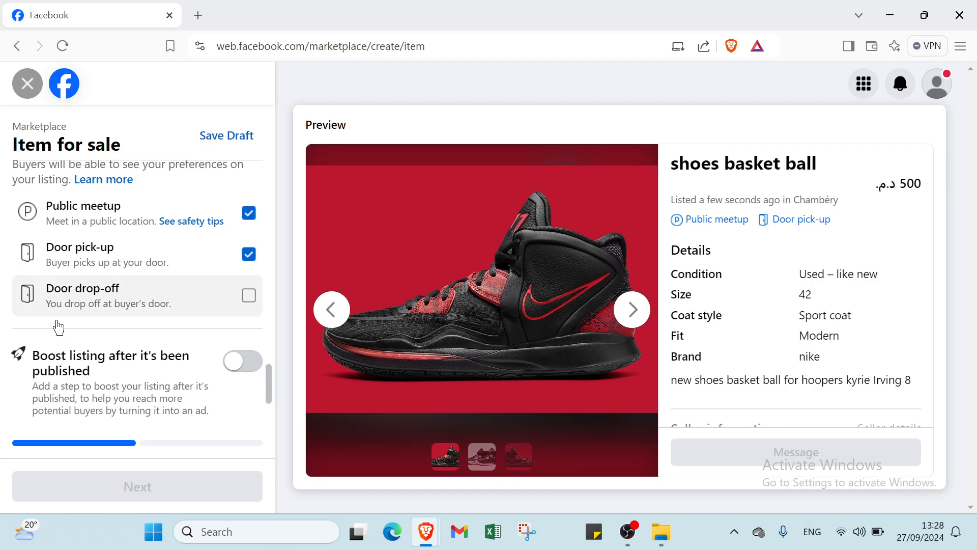
left_click(114, 309)
scroll(114, 309, "down", 1)
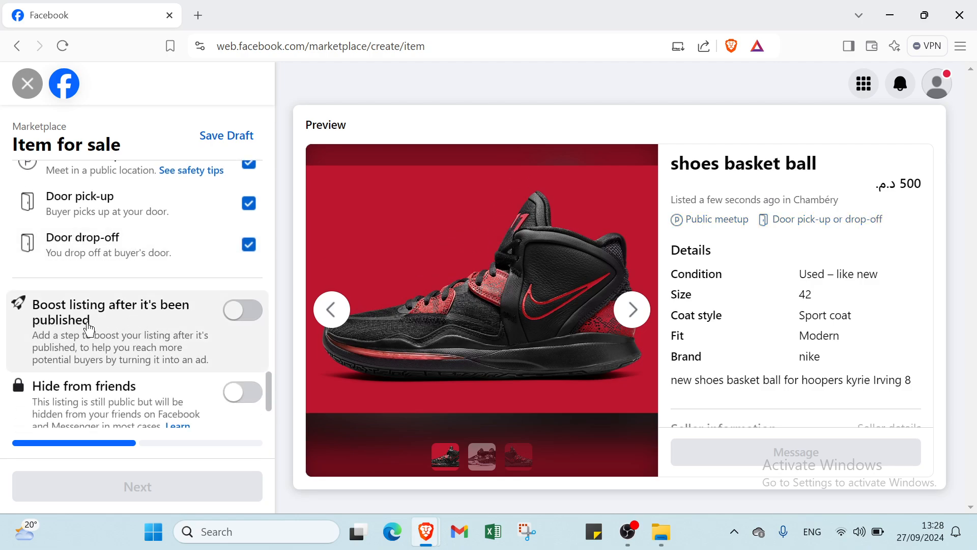
Step: Turn on the option to boost the listing after it's been published
left_click(244, 315)
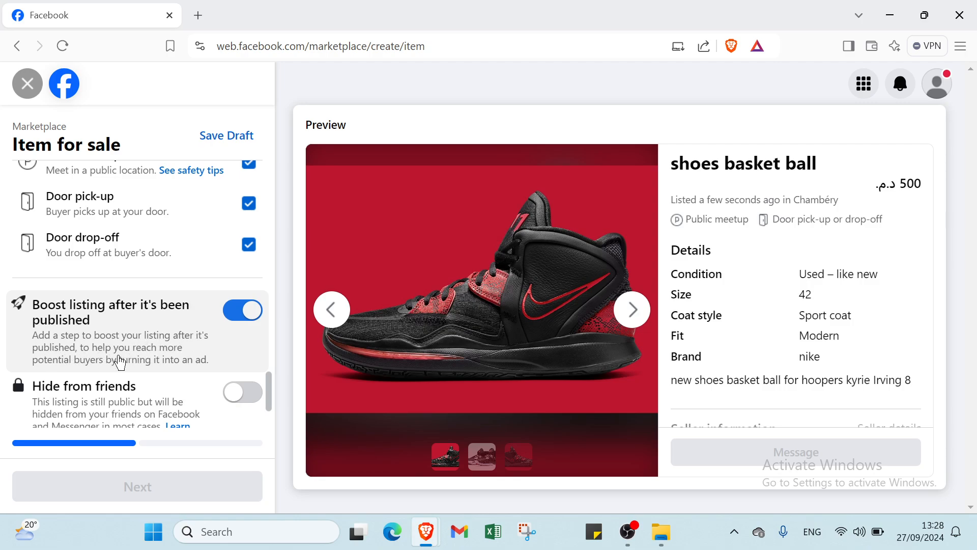
scroll(169, 358, "down", 1)
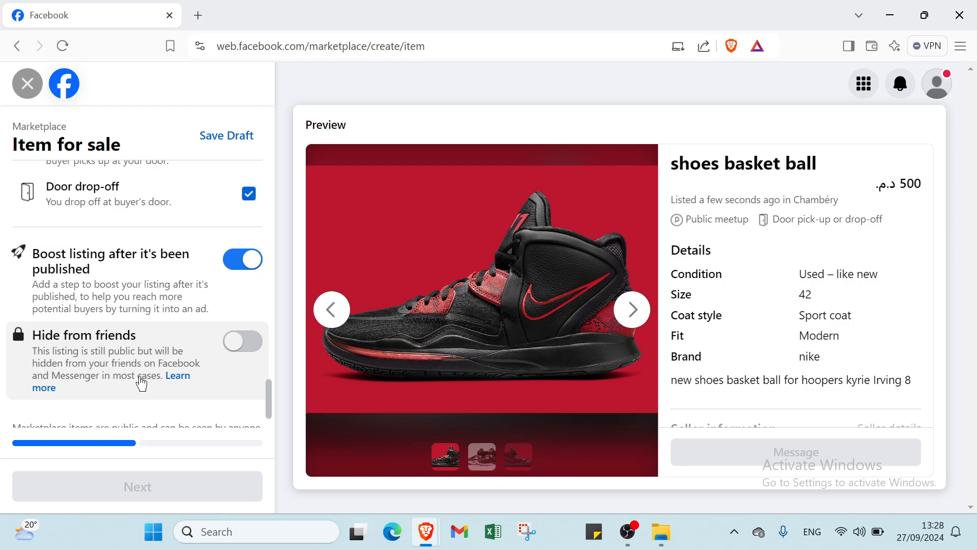
scroll(117, 380, "down", 1)
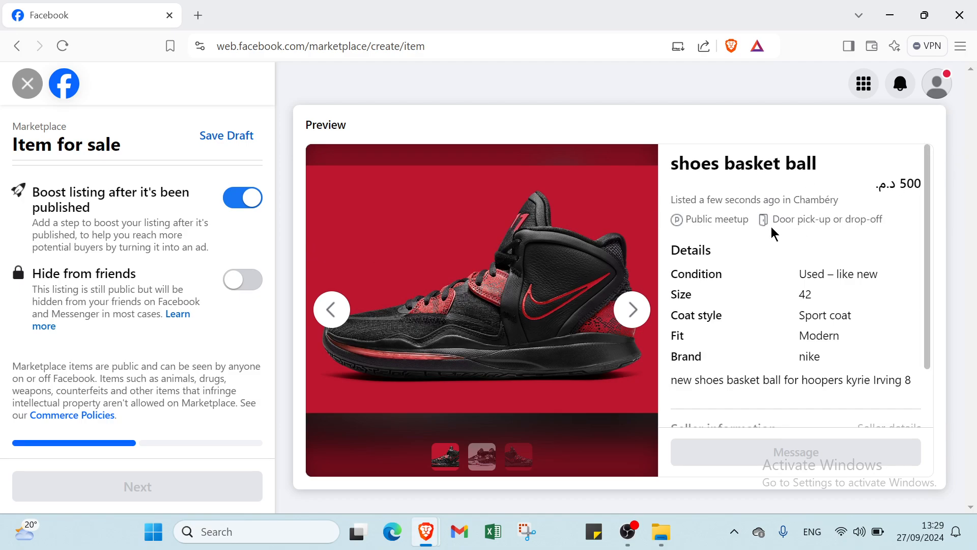
key("Left")
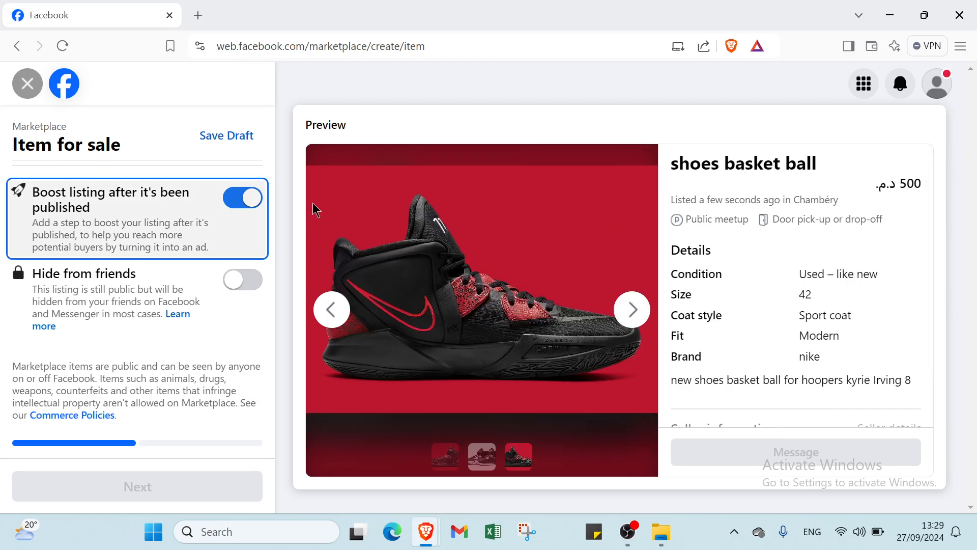
Step: Leave the item-for-sale form without saving and return to the Marketplace Clothing category page
left_click(24, 84)
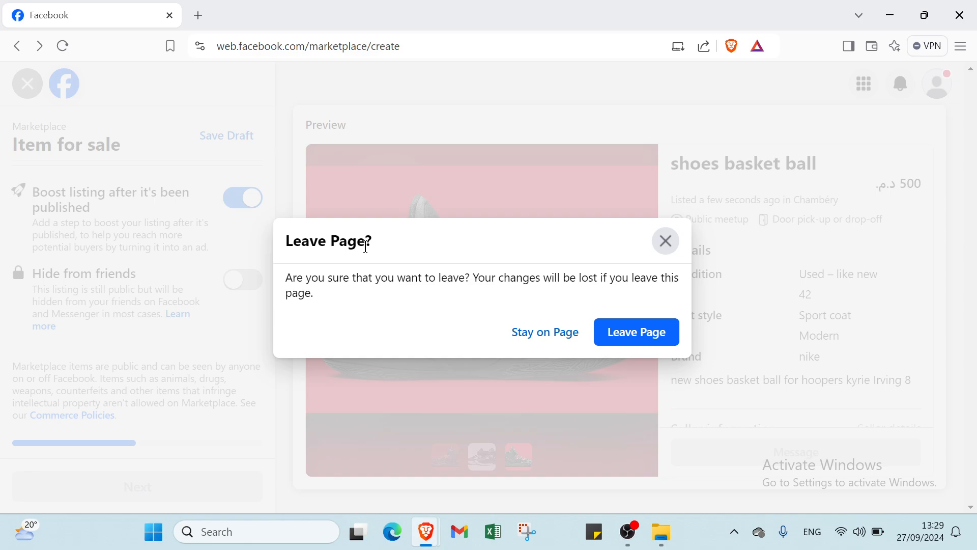
left_click(647, 337)
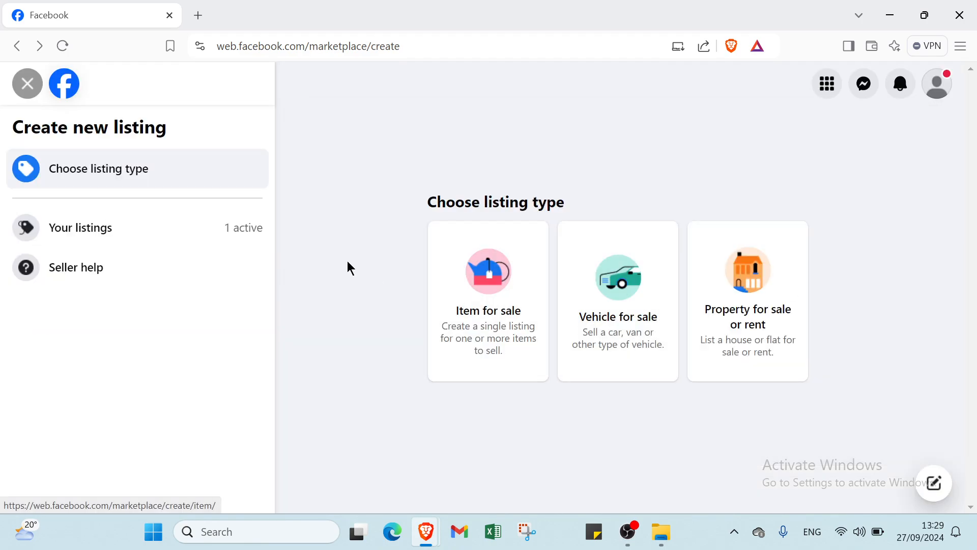
left_click(27, 84)
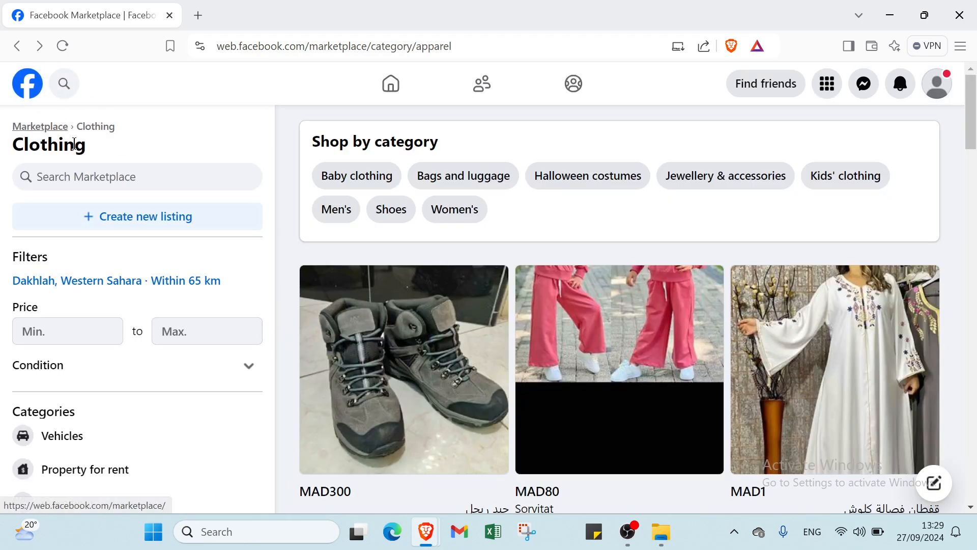
left_click(18, 46)
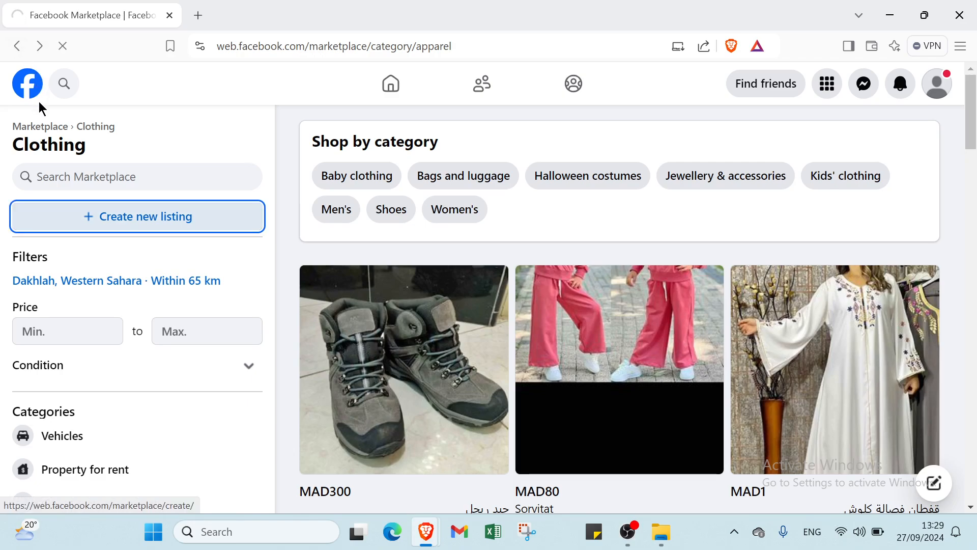